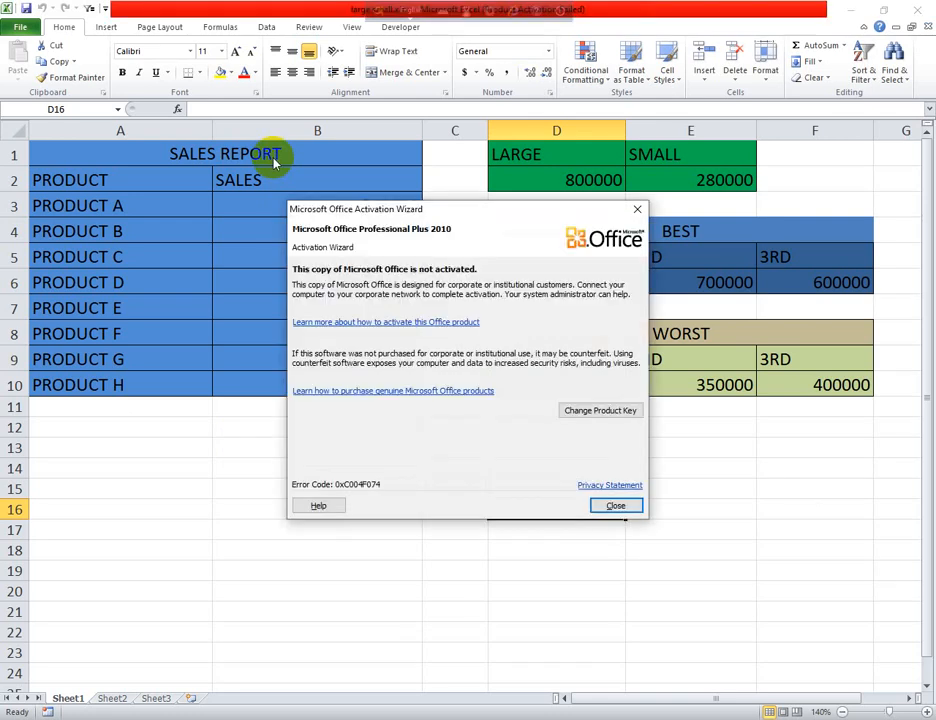
Dismiss the activation notice, clear the LARGE cell D2 and begin a MAX formula there over the sales figures B3:B10.
left_click(638, 209)
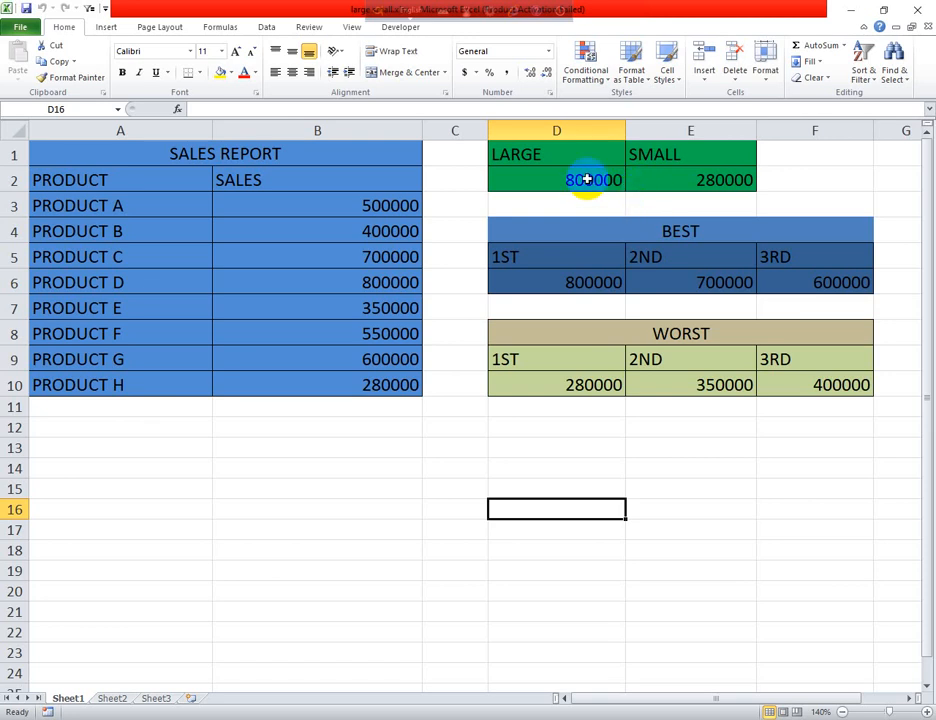
left_click(591, 181)
key("Delete")
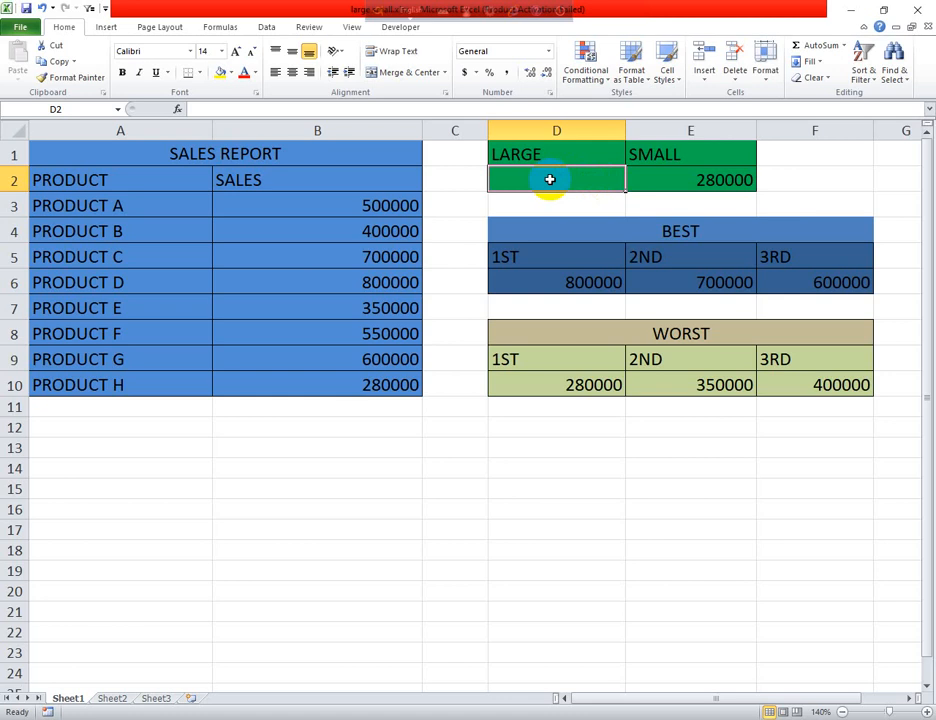
type("=")
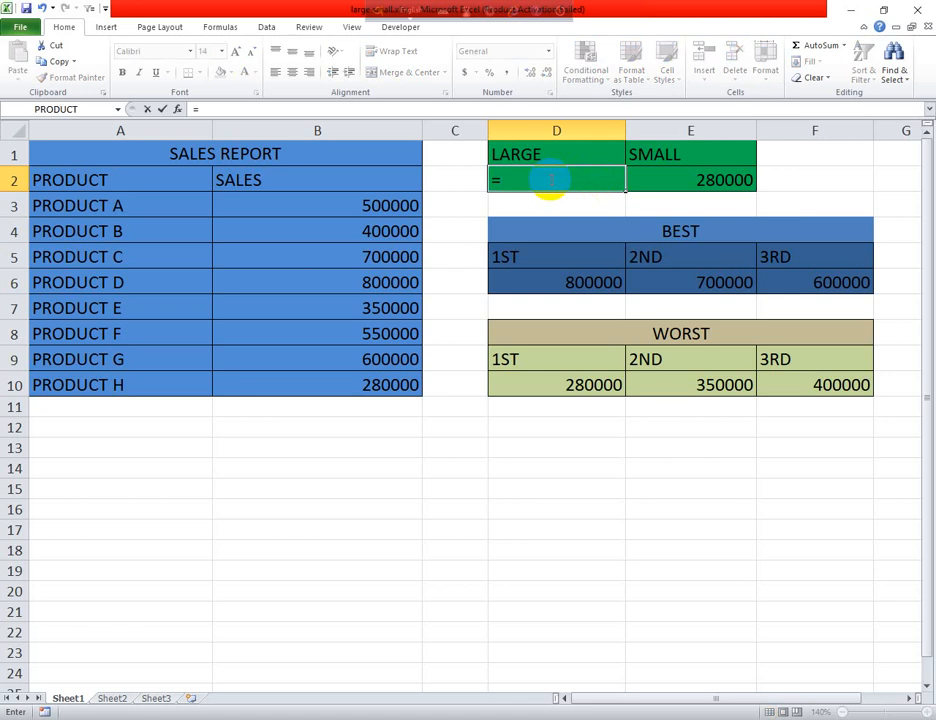
type("MAX")
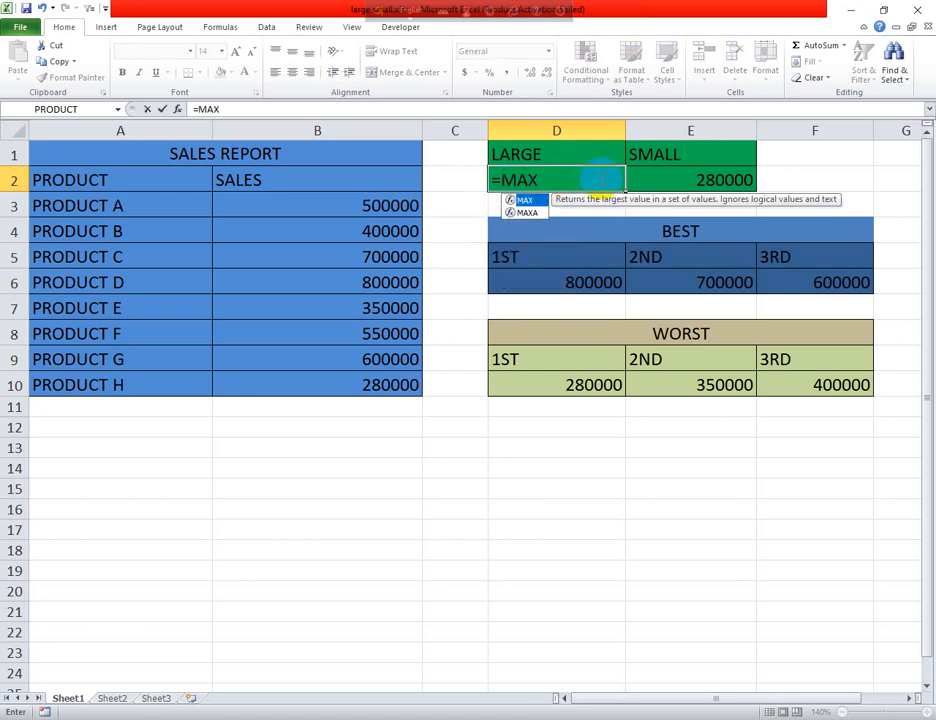
double_click(528, 201)
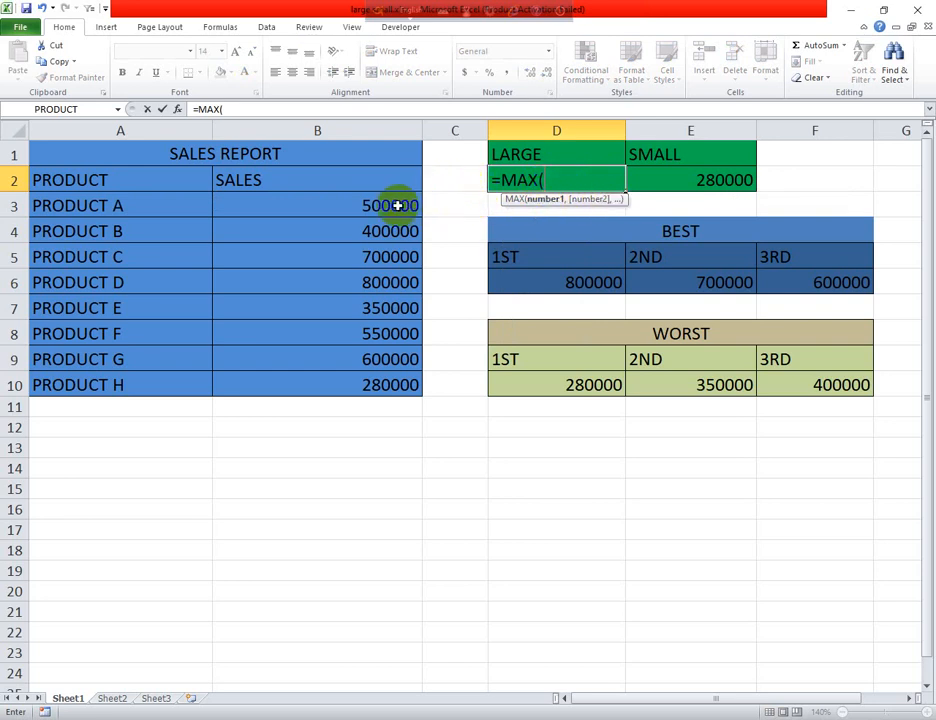
left_click_drag(366, 205, 371, 371)
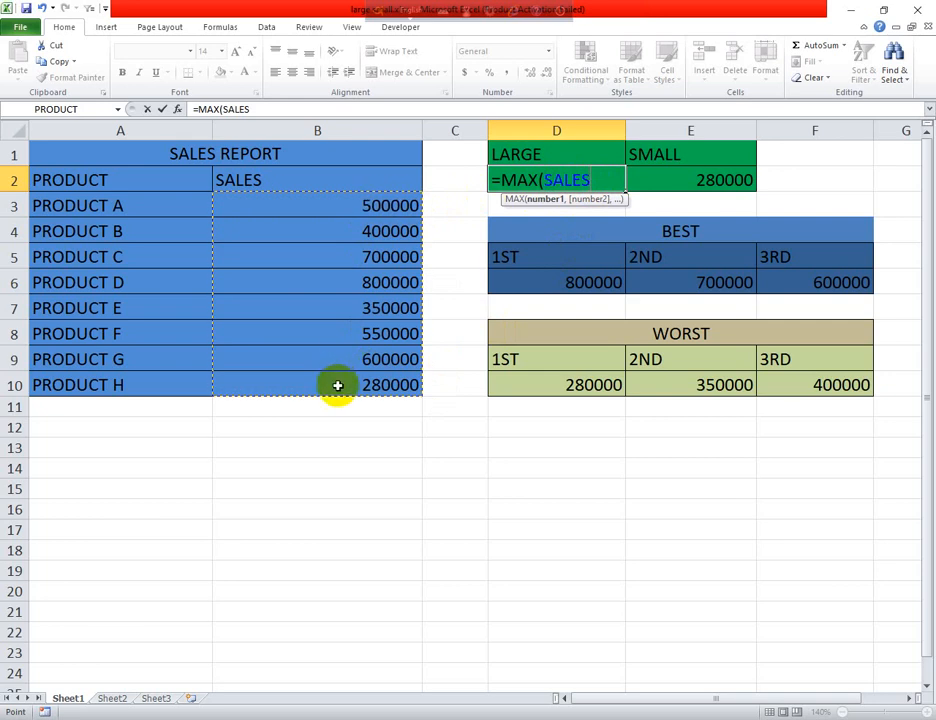
Re-enter the MAX argument in D2 as the named range SALES and complete the formula =MAX(SALES).
left_click_drag(594, 179, 543, 179)
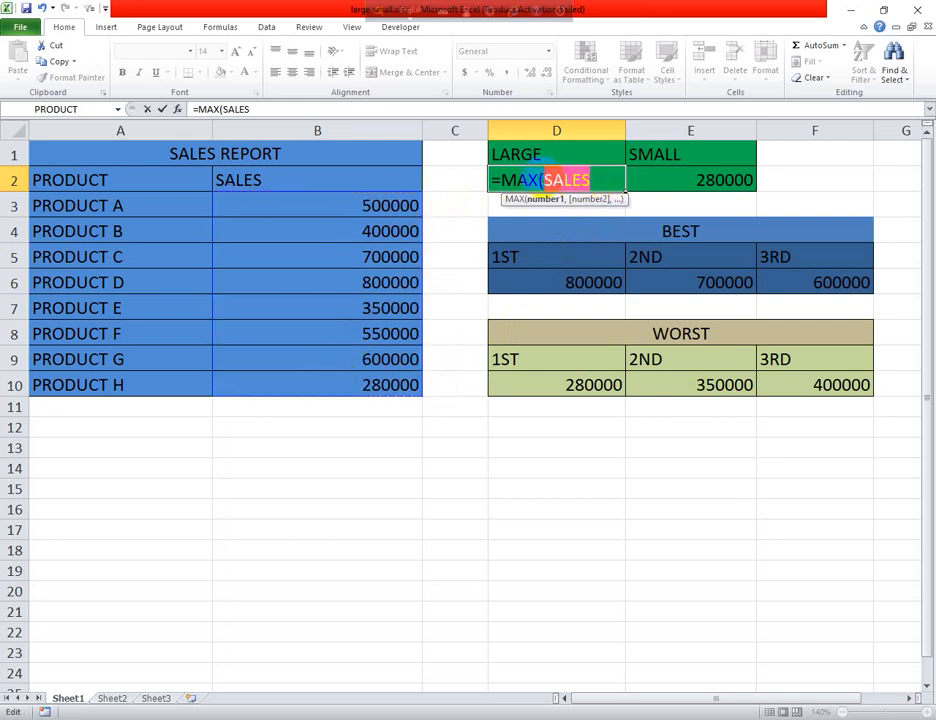
key("BackSpace")
type("SA")
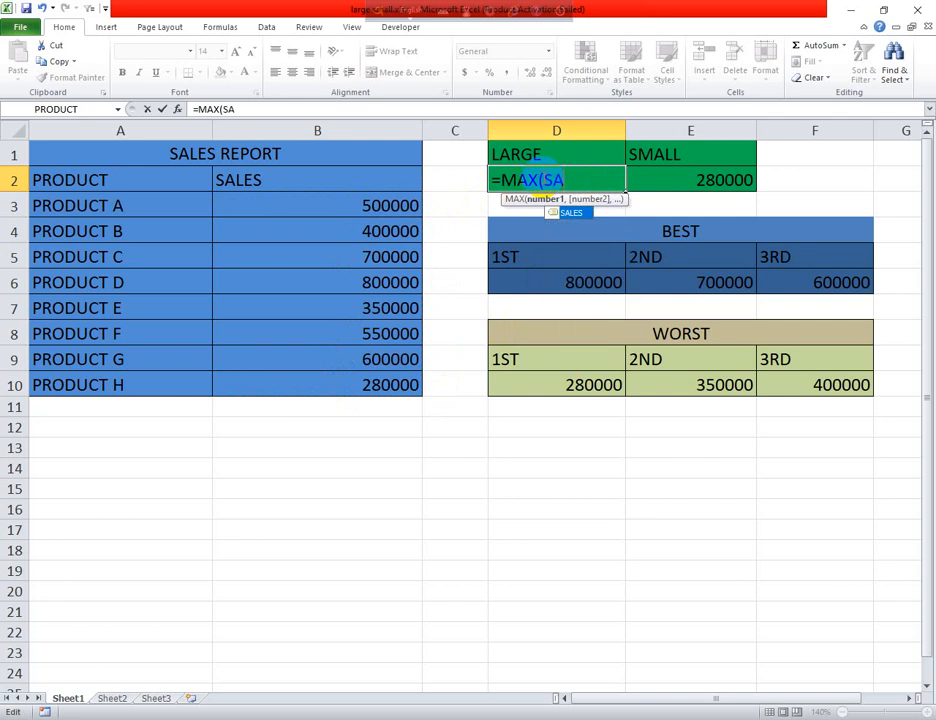
double_click(574, 211)
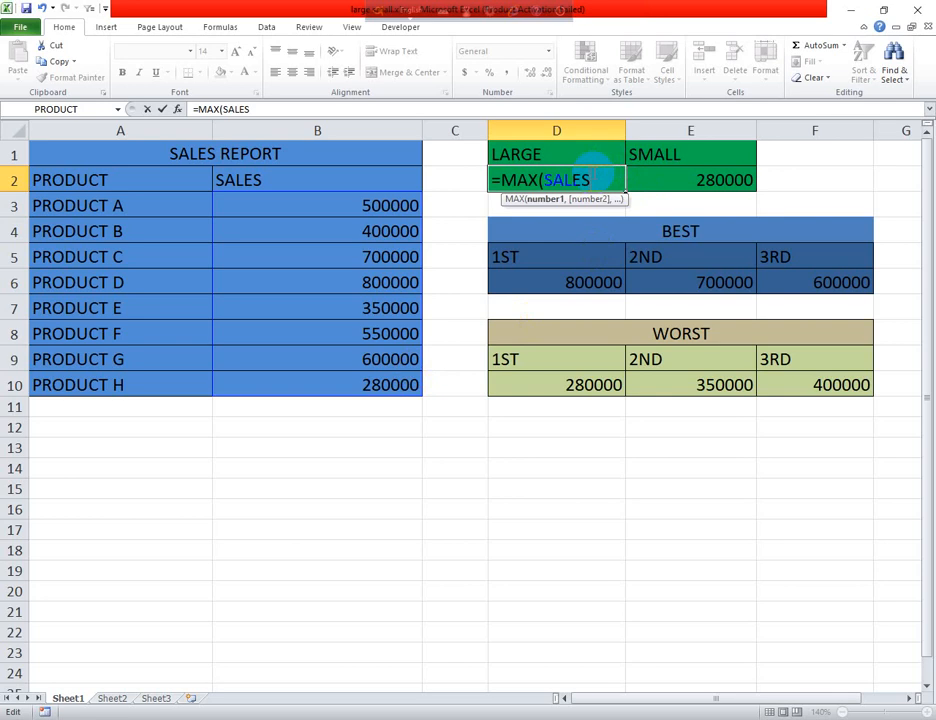
type(")")
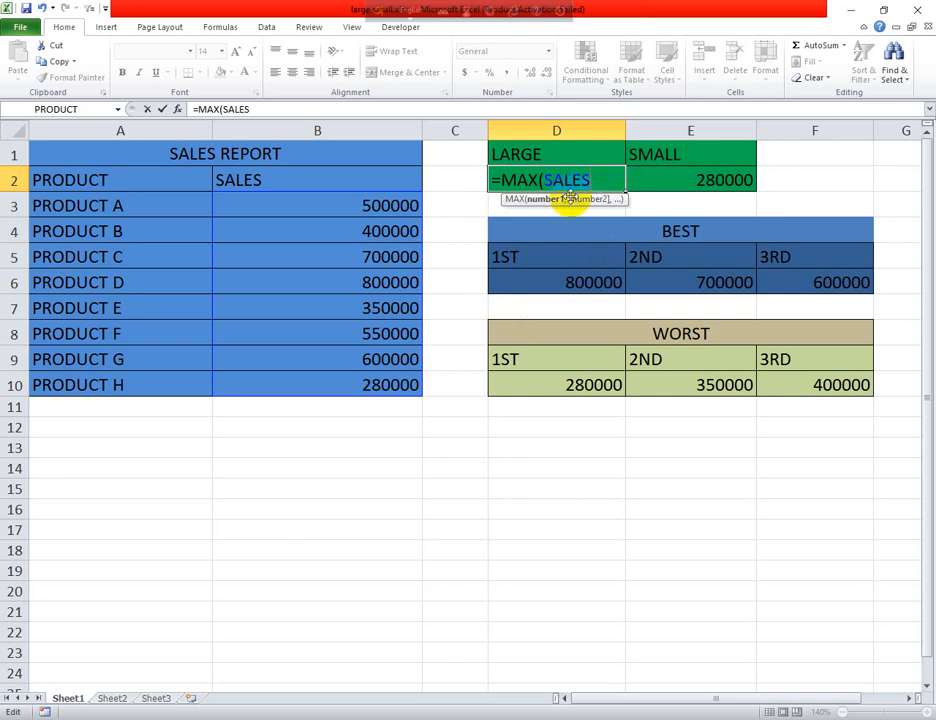
key("Return")
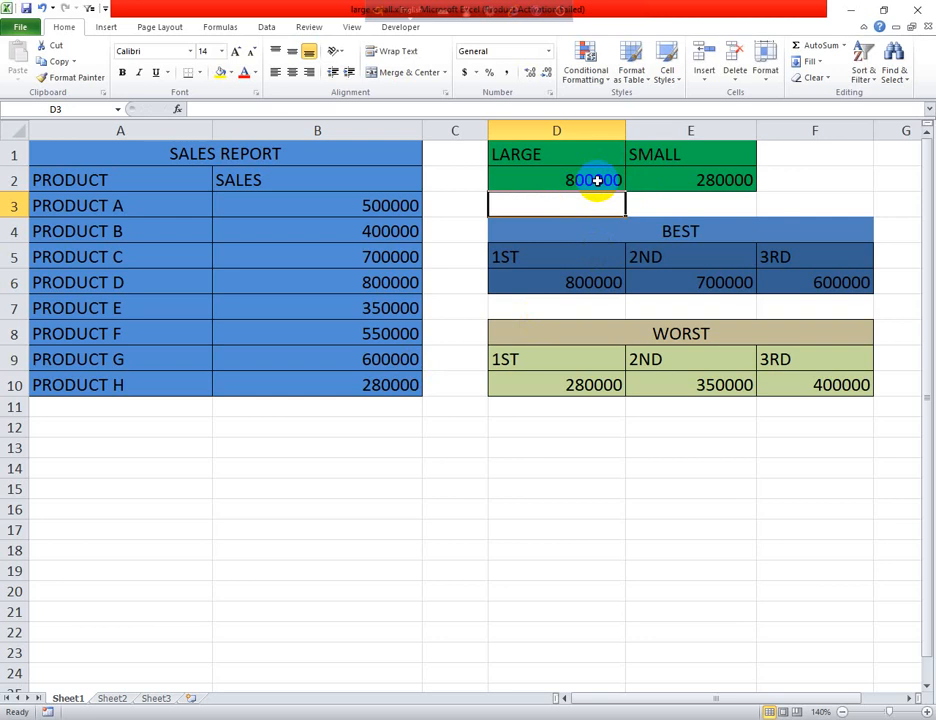
Replace the SMALL cell E2 with =MIN(SALES) over the sales figures B3:B10, and review the formulas in E2 and D2.
left_click(667, 182)
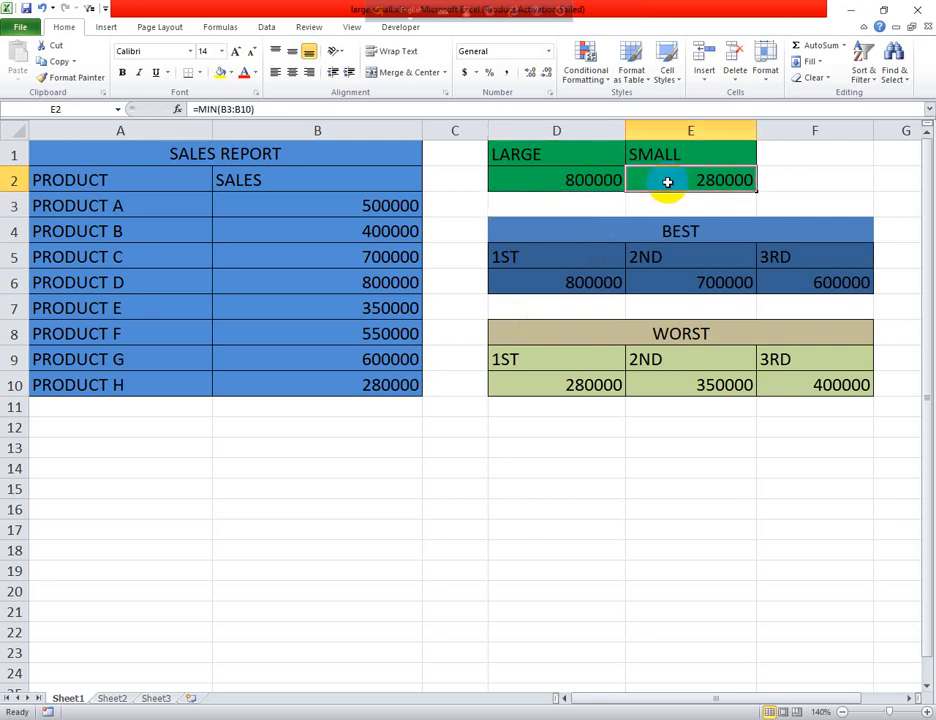
key("Delete")
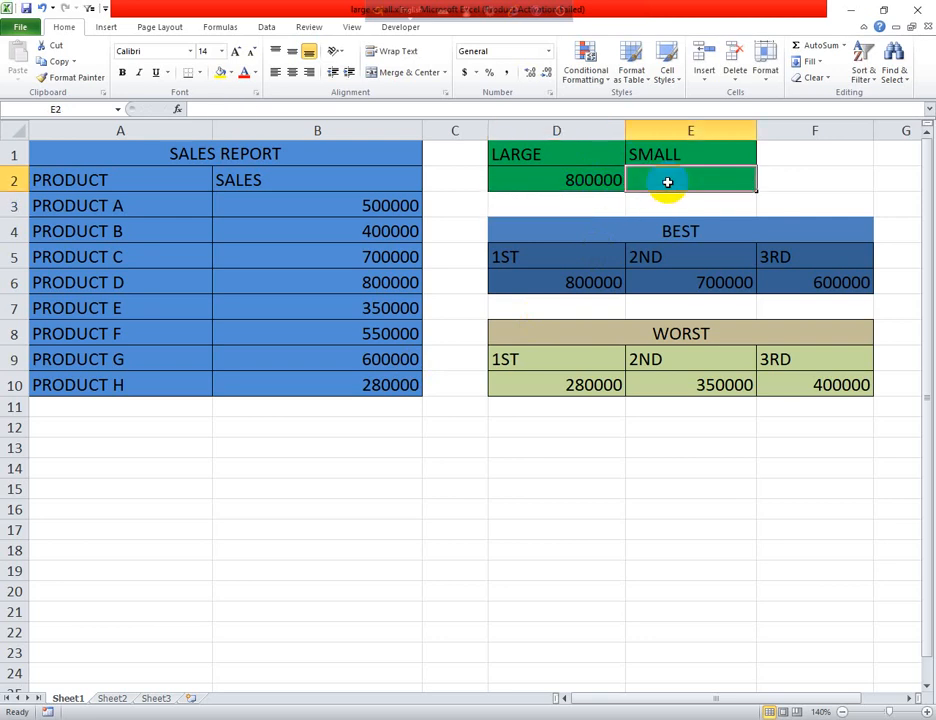
type("=MIN")
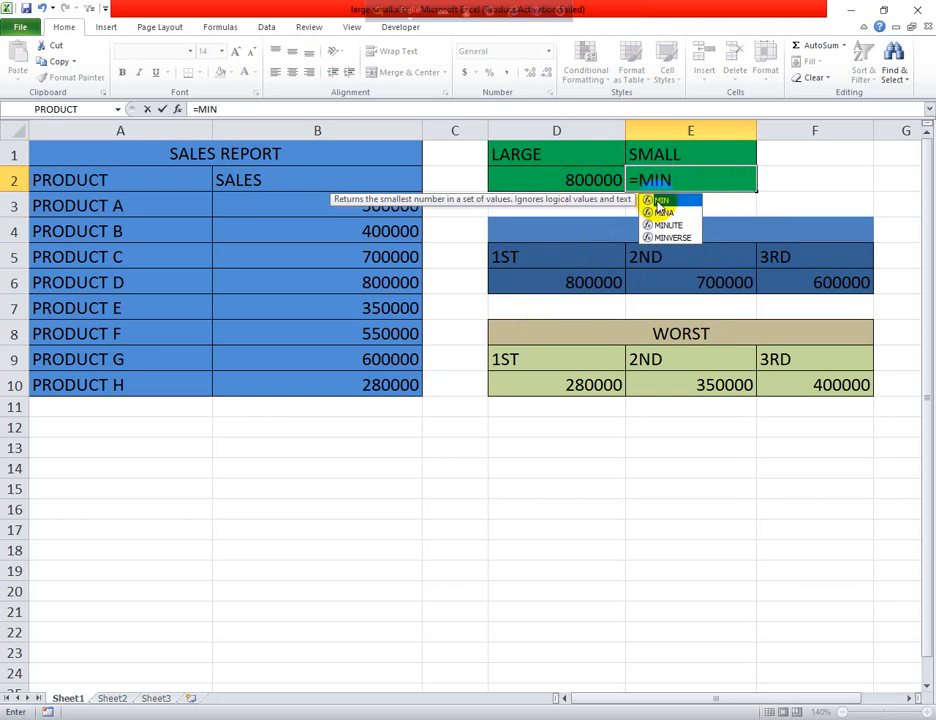
double_click(657, 204)
left_click(656, 202)
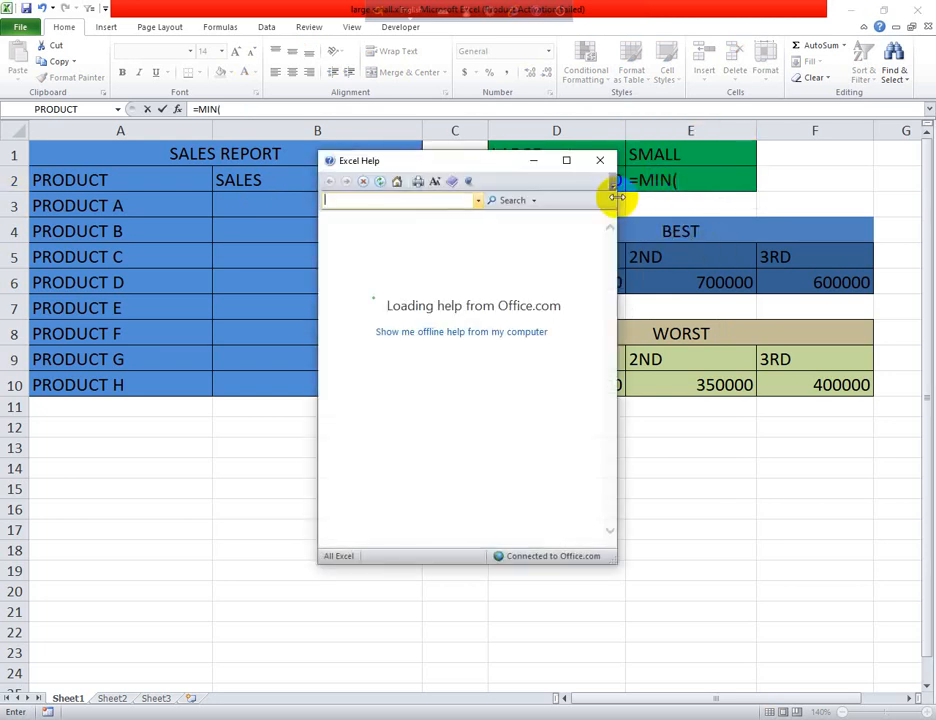
left_click(600, 160)
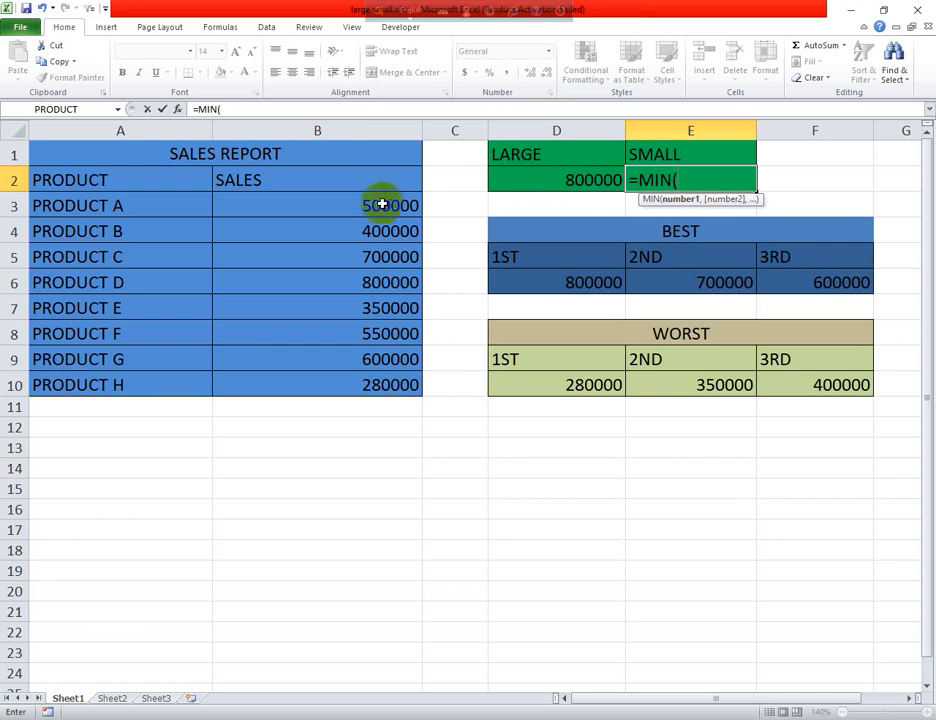
left_click_drag(374, 204, 375, 374)
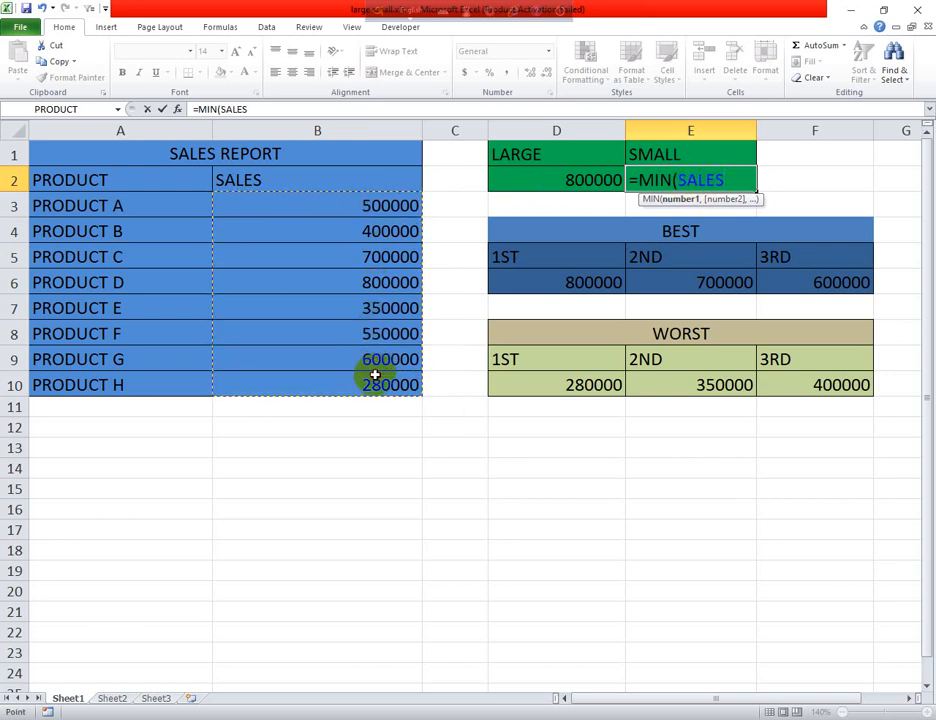
key("Return")
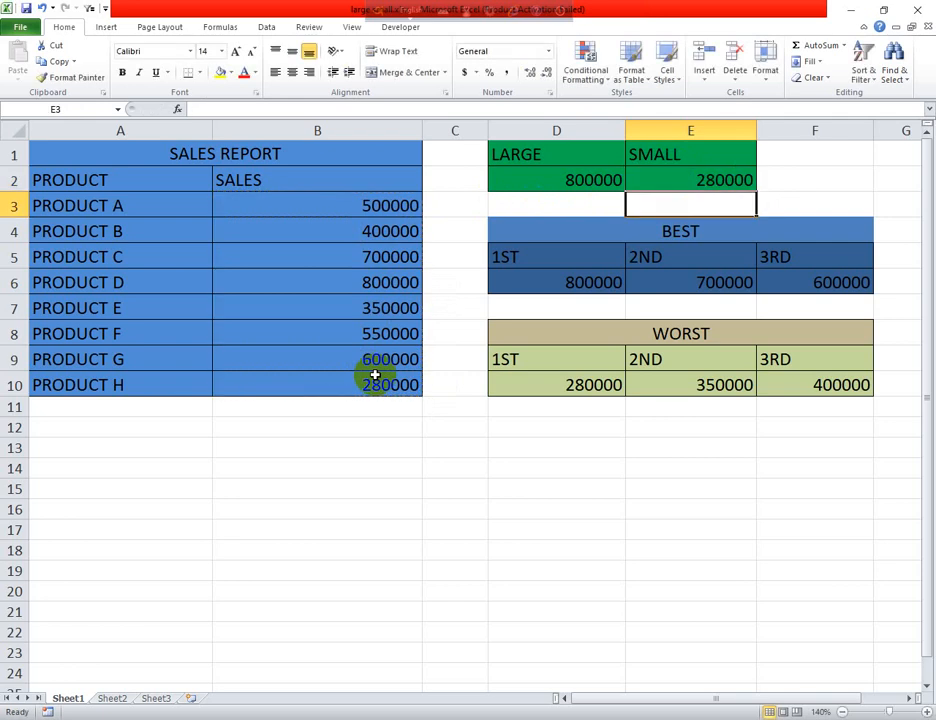
left_click(690, 182)
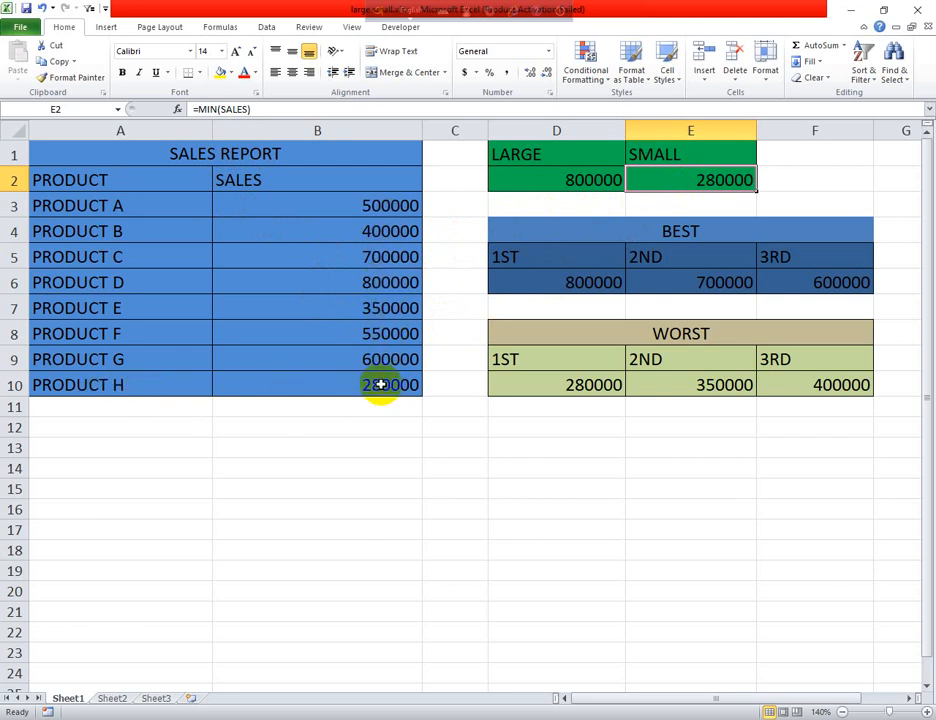
left_click(598, 184)
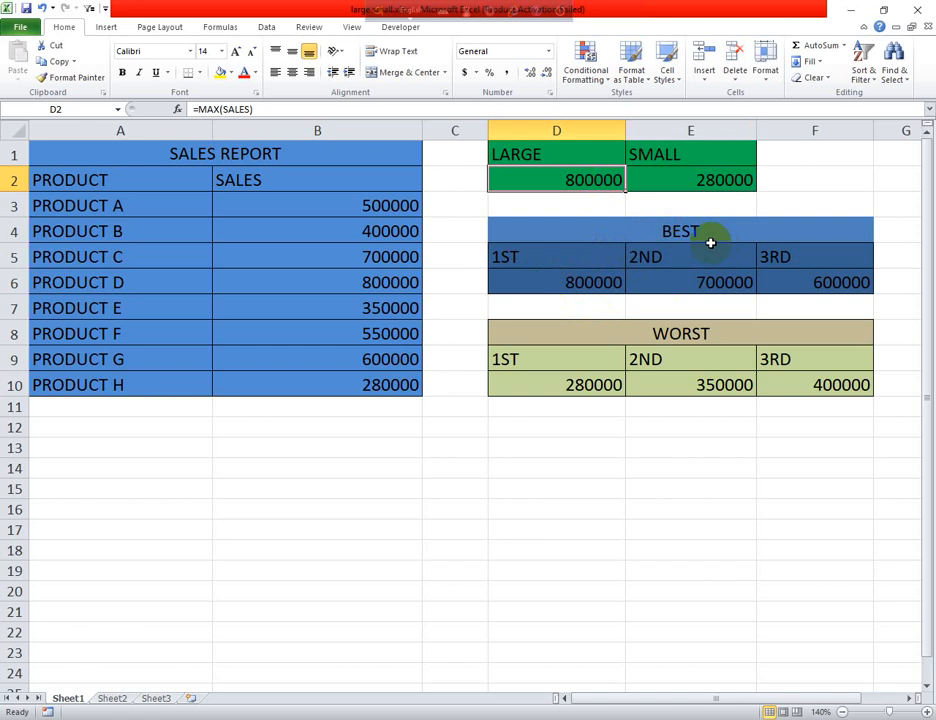
Replace the BEST 1ST value in D6 with the formula =LARGE(SALES,1) over the sales figures B3:B10.
left_click(568, 283)
key("Delete")
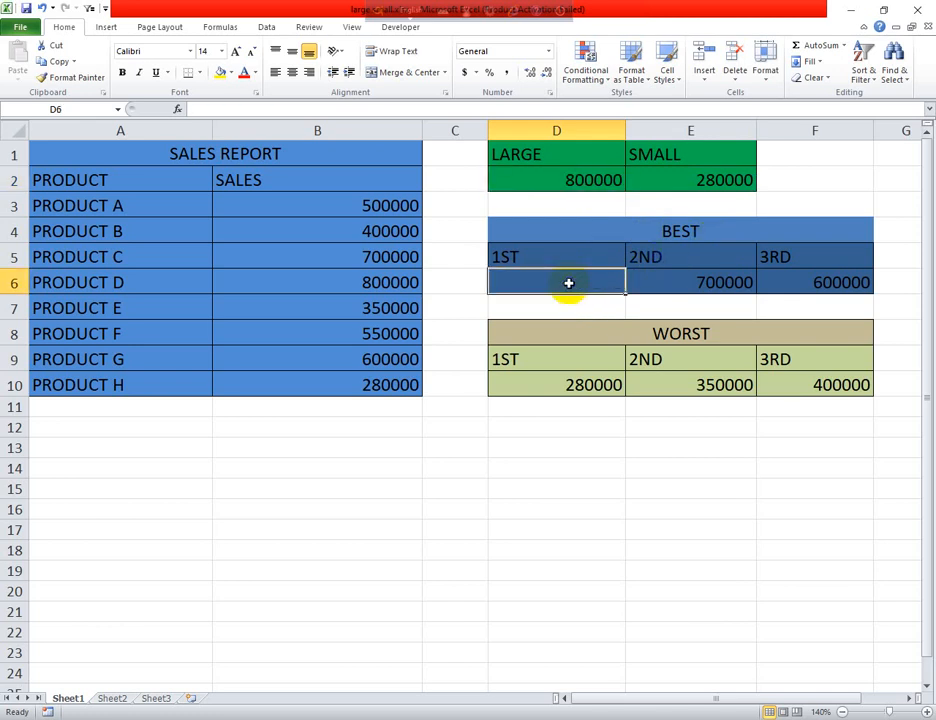
type("=")
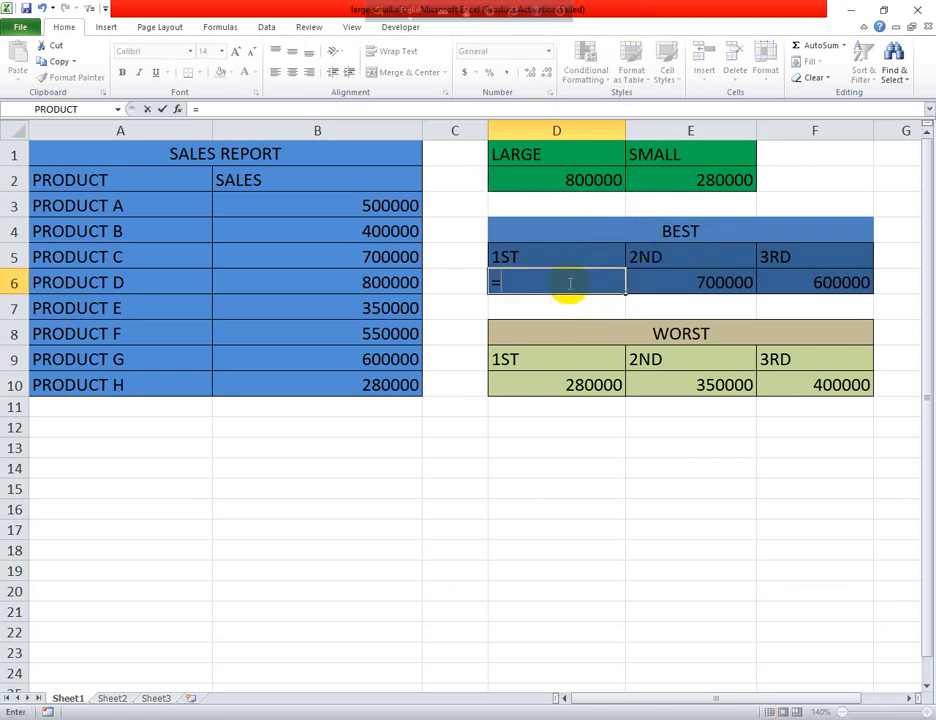
type("L")
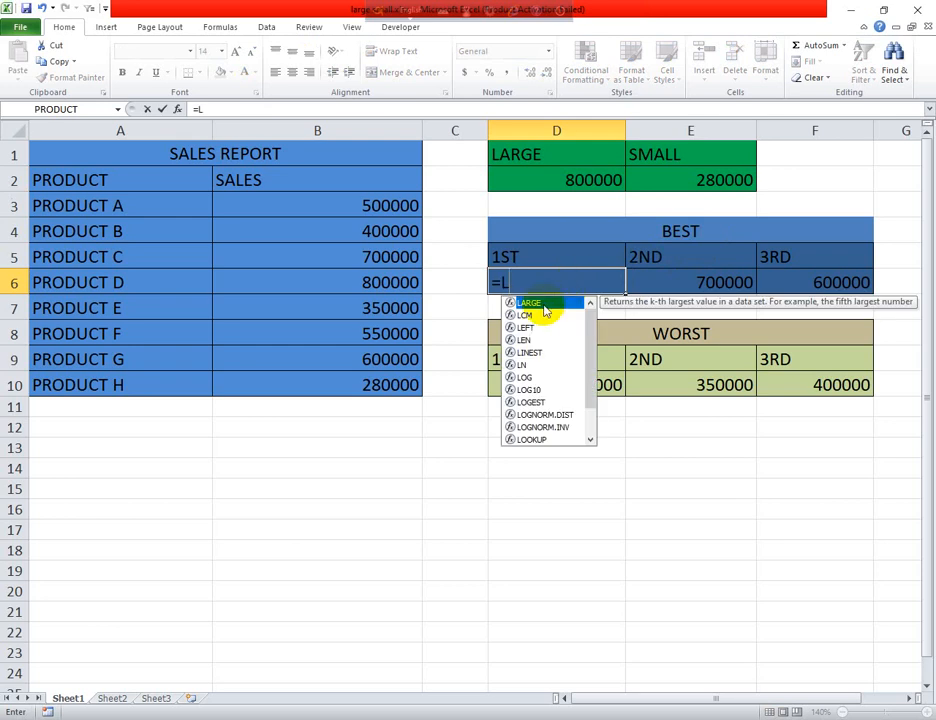
double_click(540, 302)
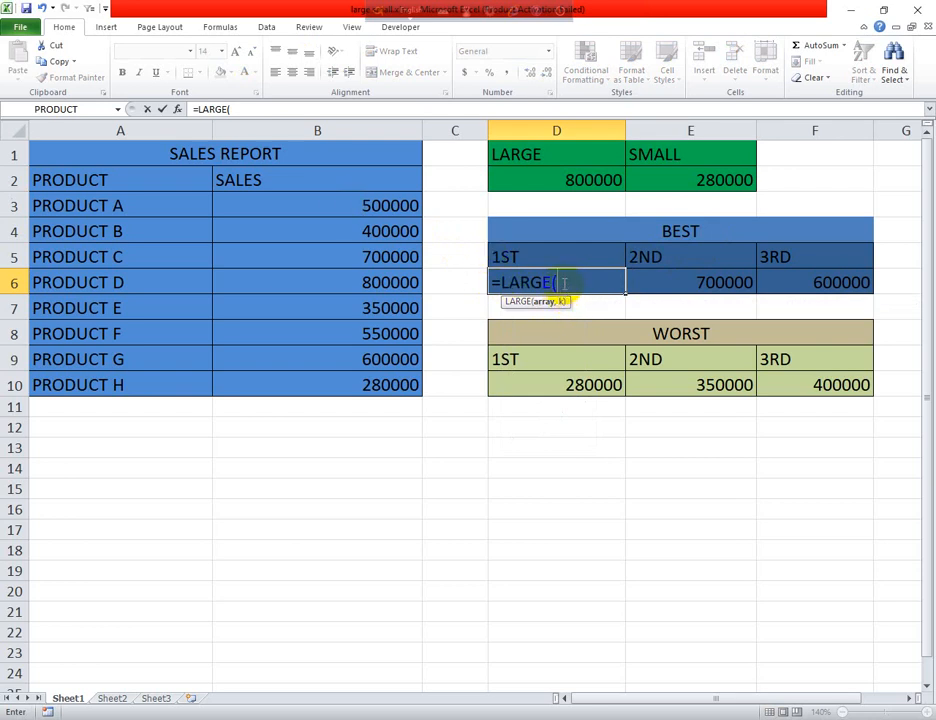
left_click_drag(360, 208, 362, 375)
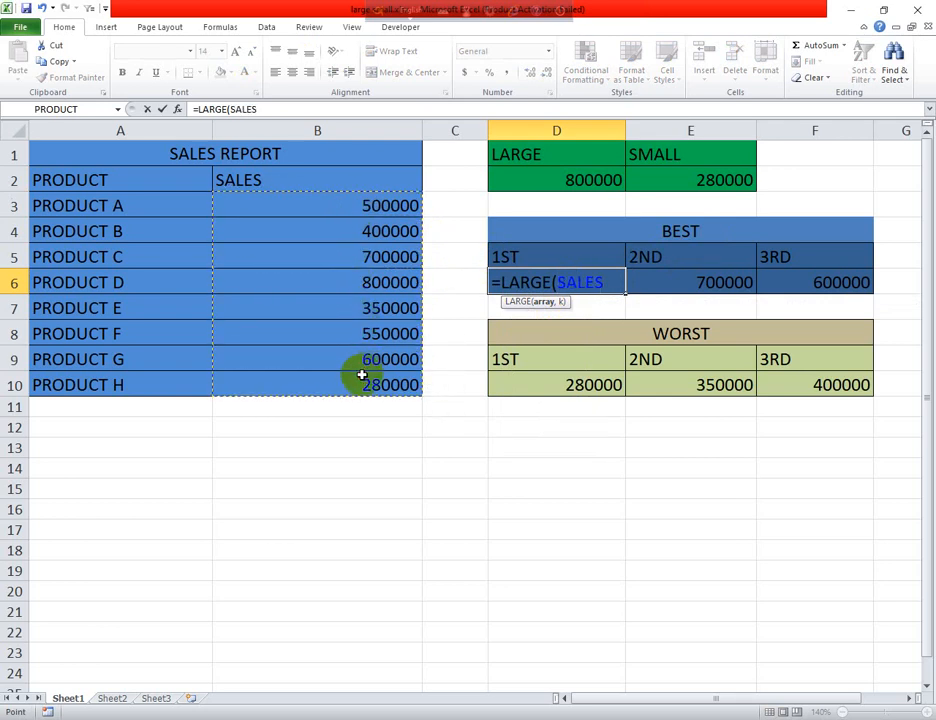
type(",")
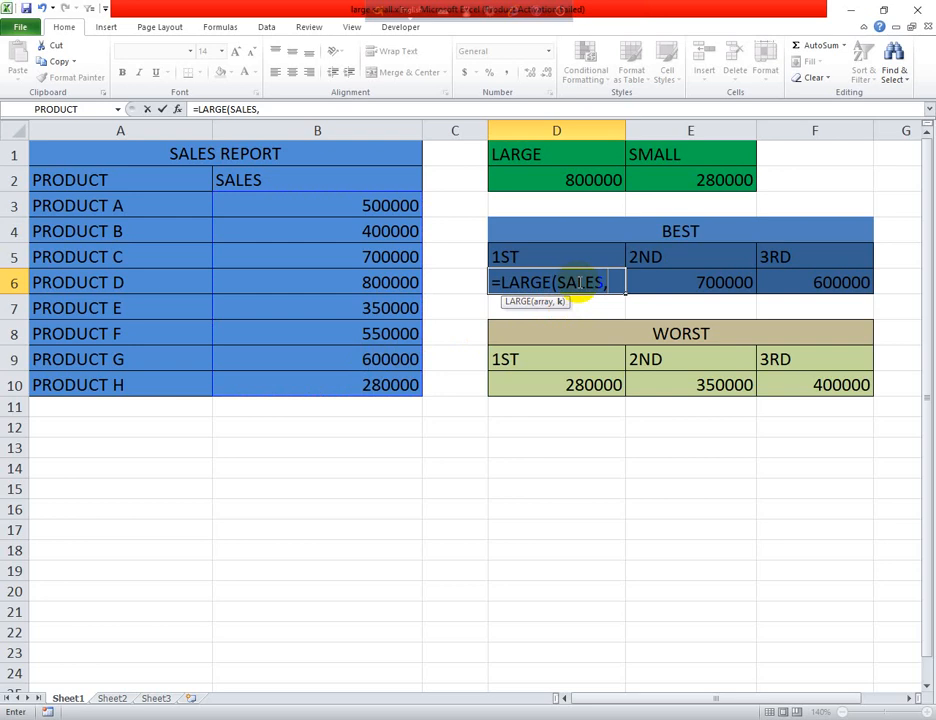
type("1")
key("Return")
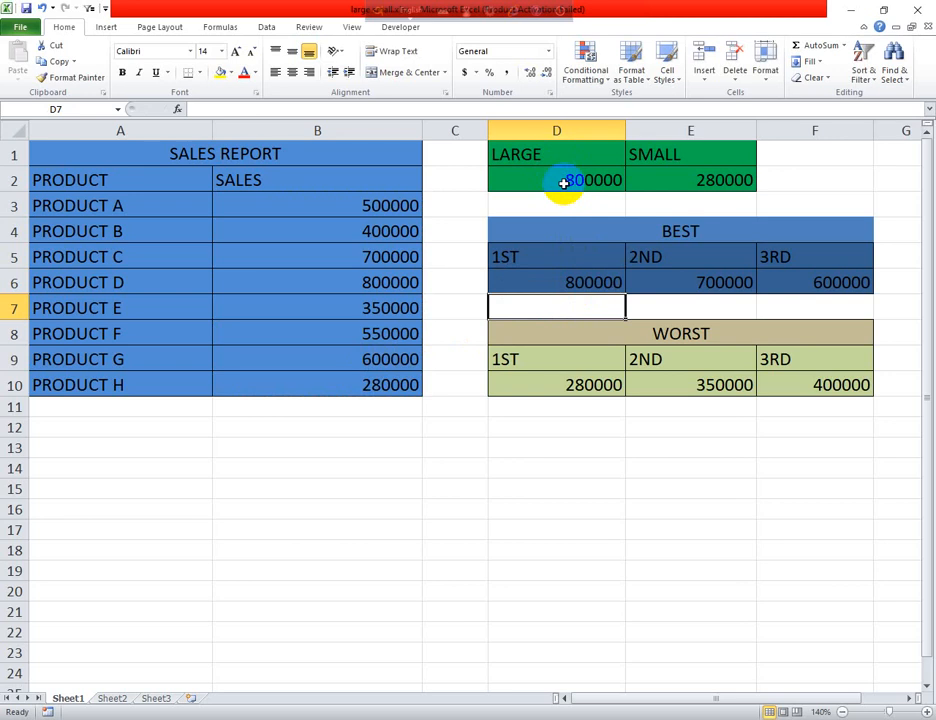
Replace the BEST 2ND value in E6 with the formula =LARGE(SALES,2) over the sales figures B3:B10.
left_click(393, 718)
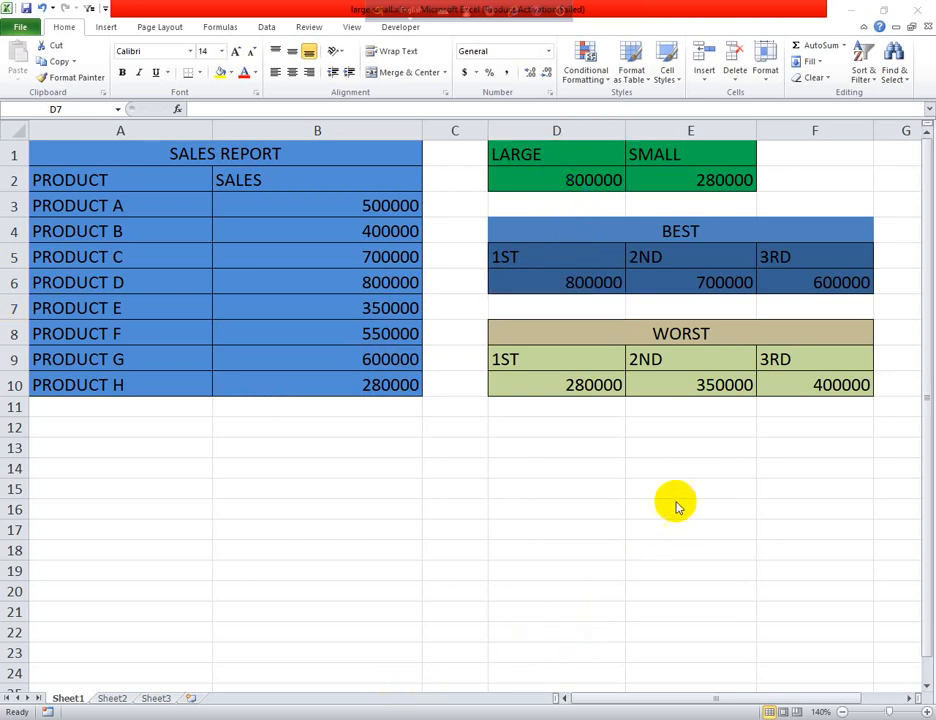
left_click(696, 282)
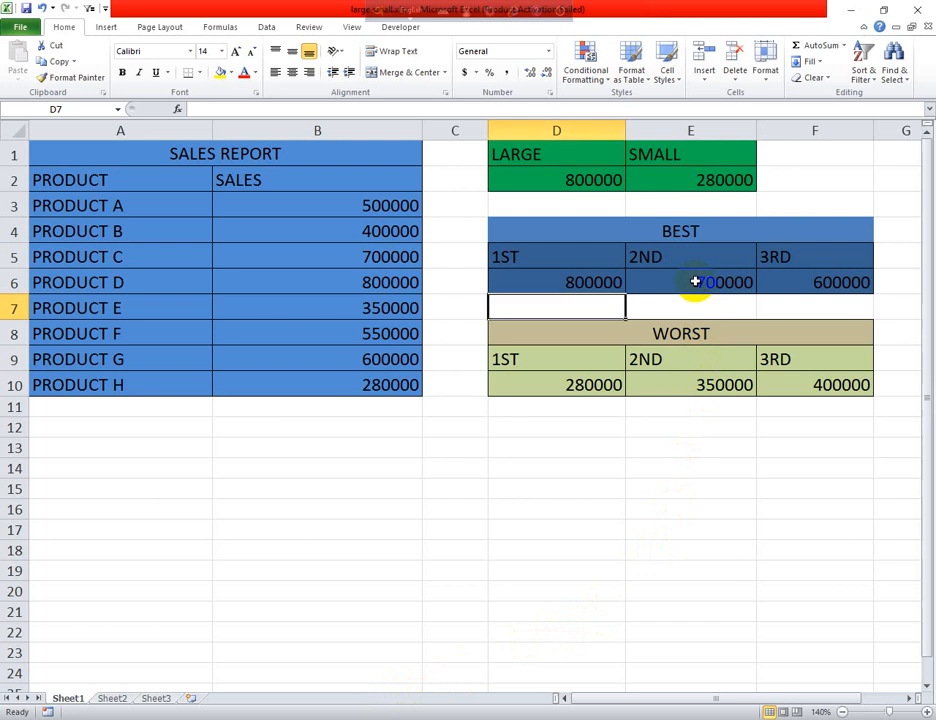
left_click(696, 282)
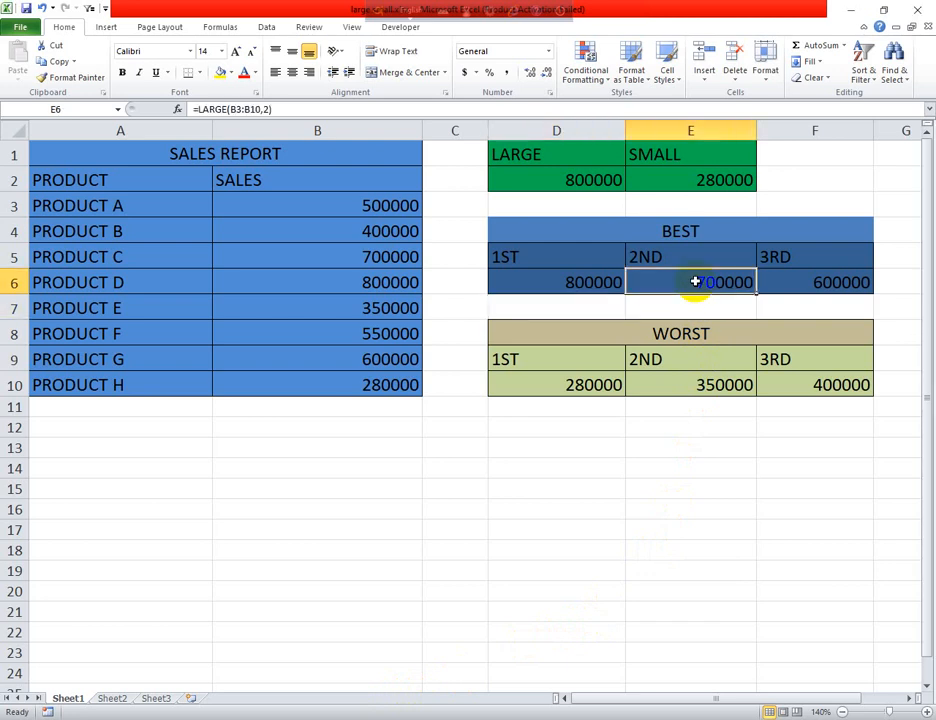
key("Delete")
type("=")
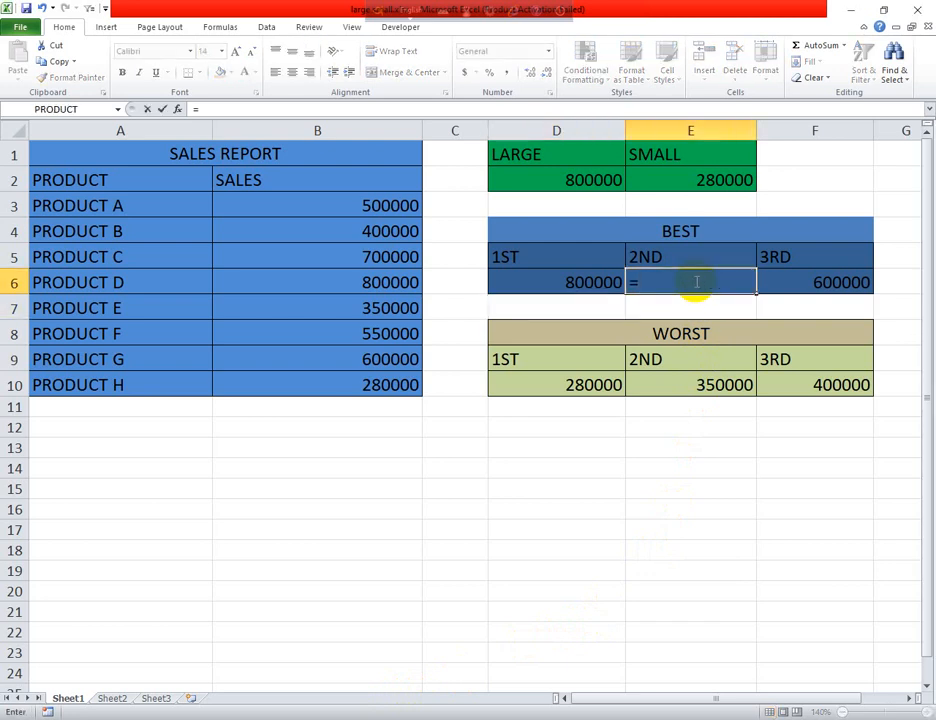
type("LA")
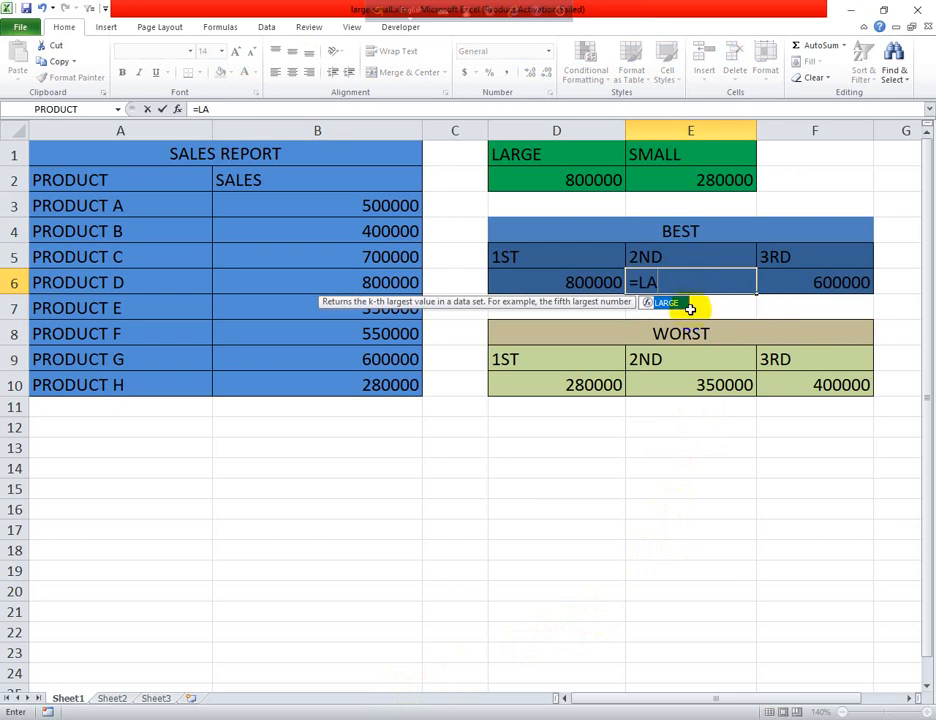
double_click(669, 304)
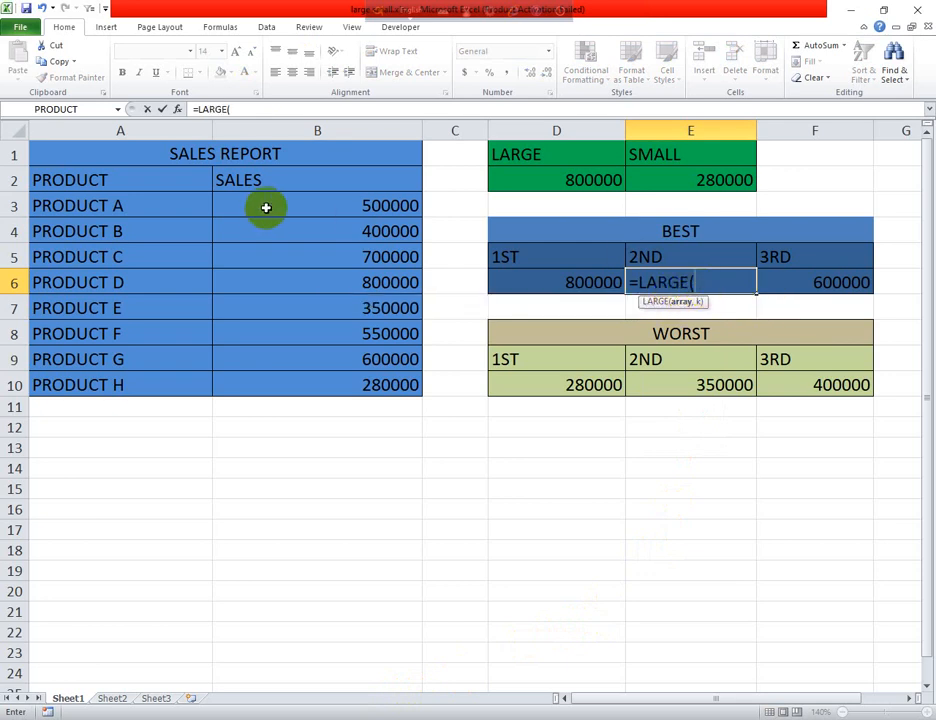
left_click_drag(265, 207, 295, 372)
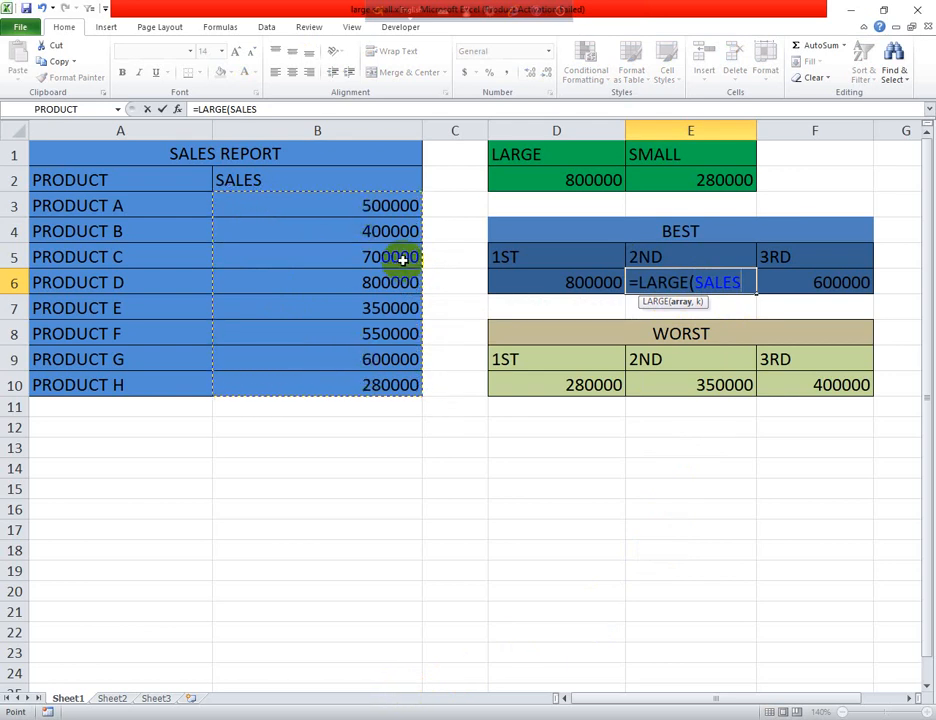
type(",2")
key("Return")
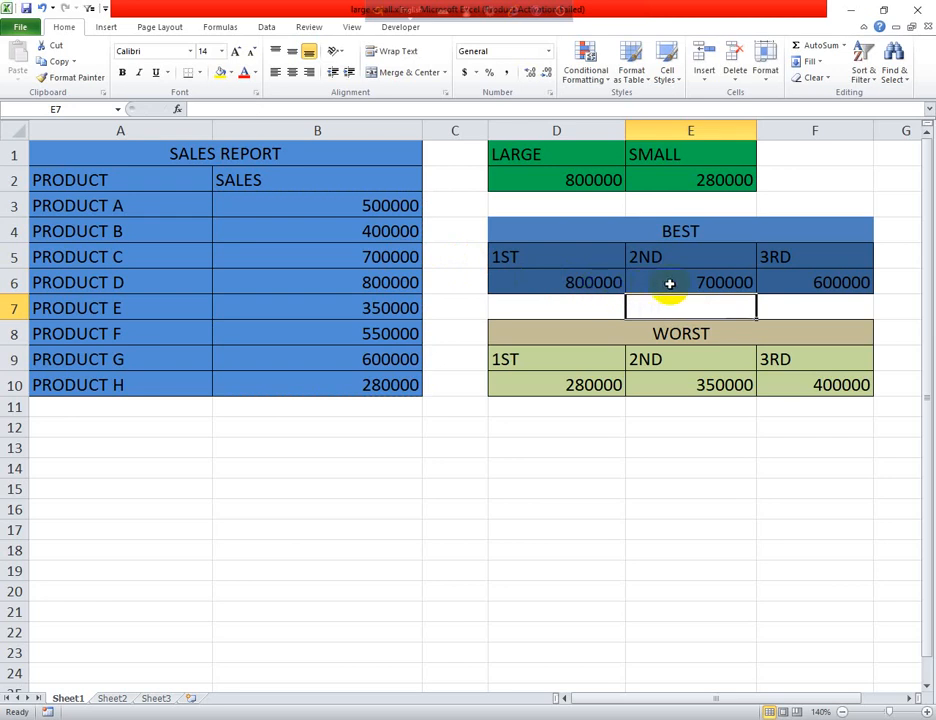
Replace the BEST 3RD value in F6 with =LARGE(SALES,3) over the sales figures B3:B10, and review the formulas in F6, E6 and D6.
left_click(788, 284)
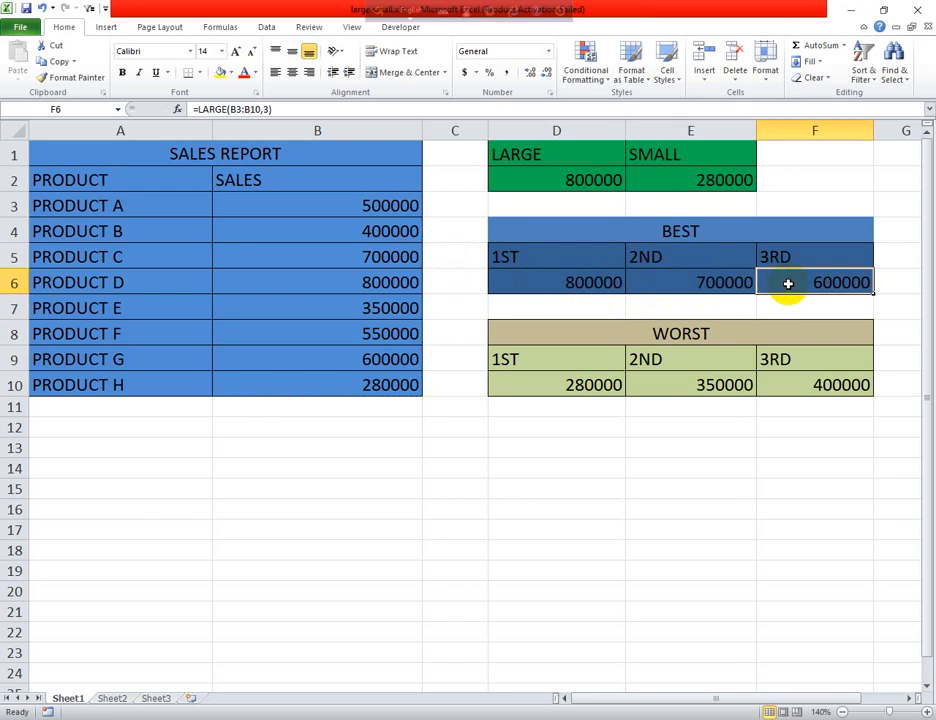
key("Delete")
type("=L")
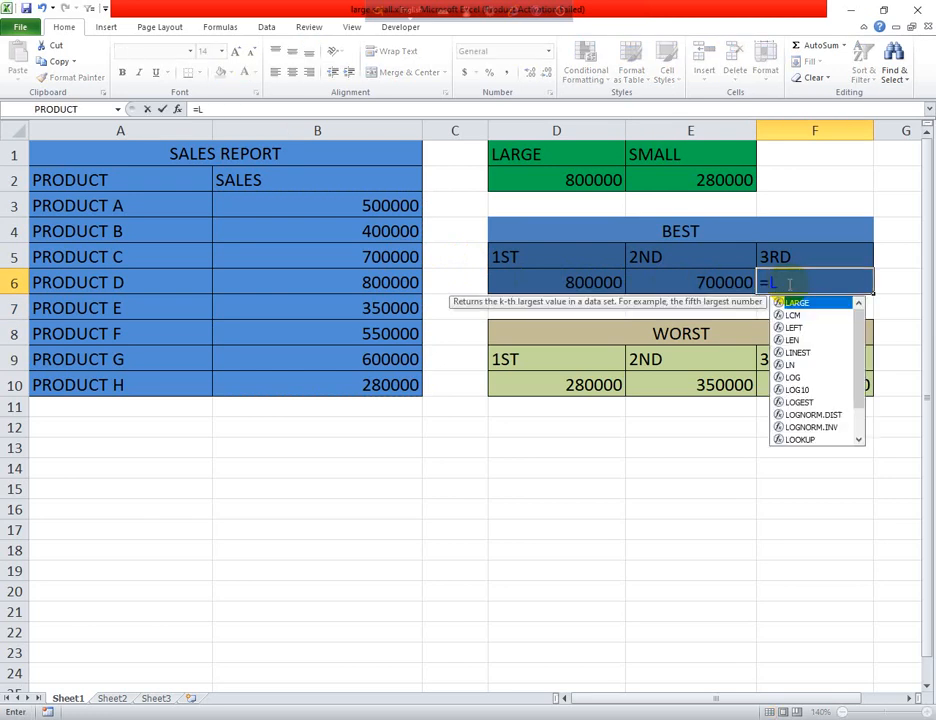
double_click(792, 302)
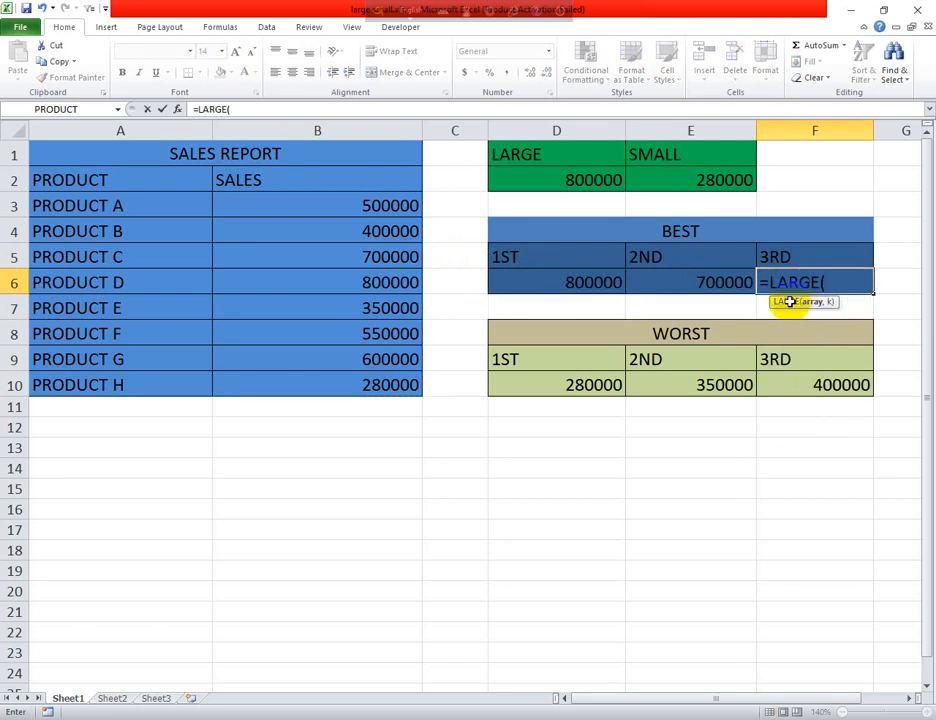
left_click_drag(318, 203, 330, 376)
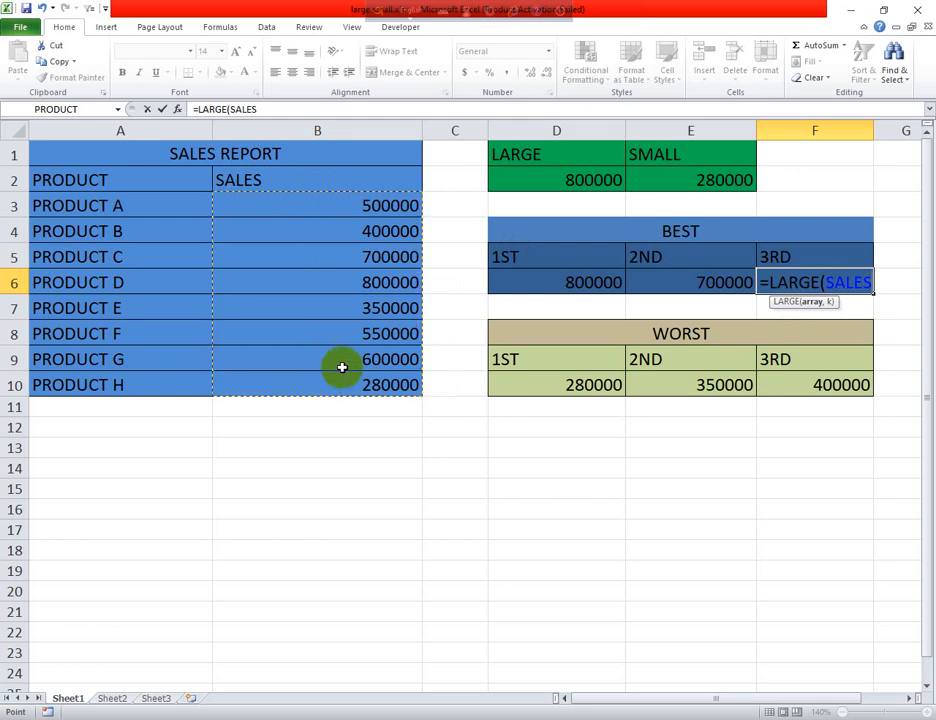
type(",3")
key("Return")
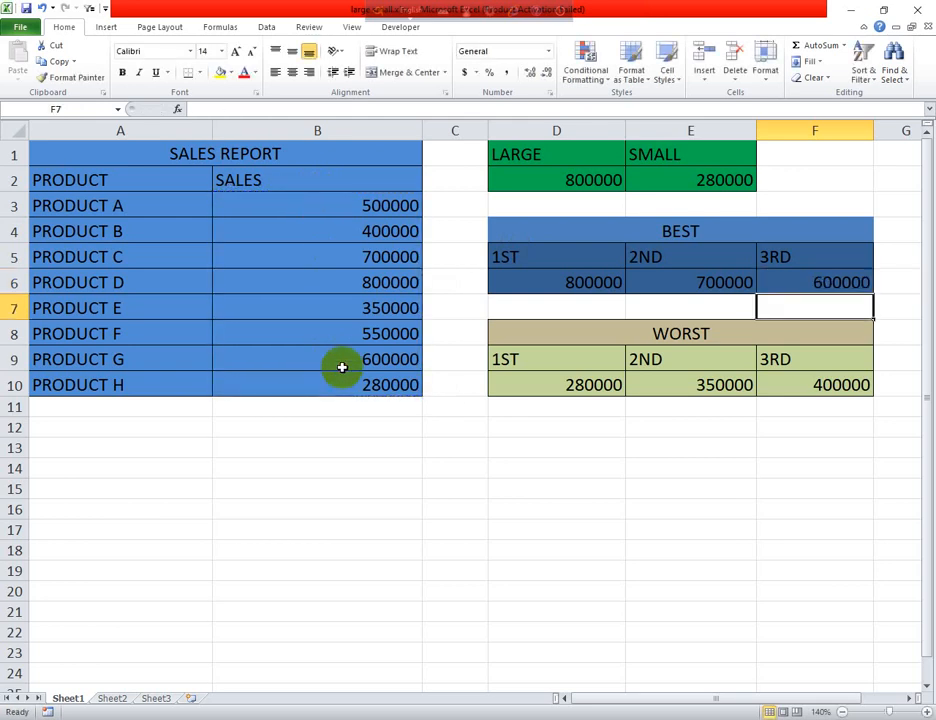
left_click(797, 283)
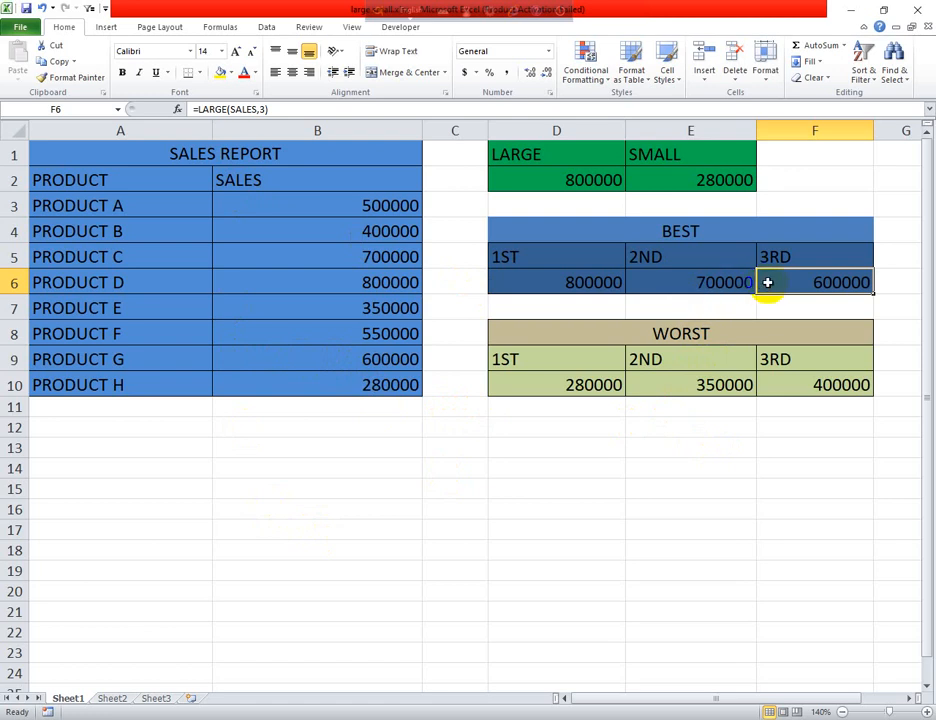
double_click(713, 282)
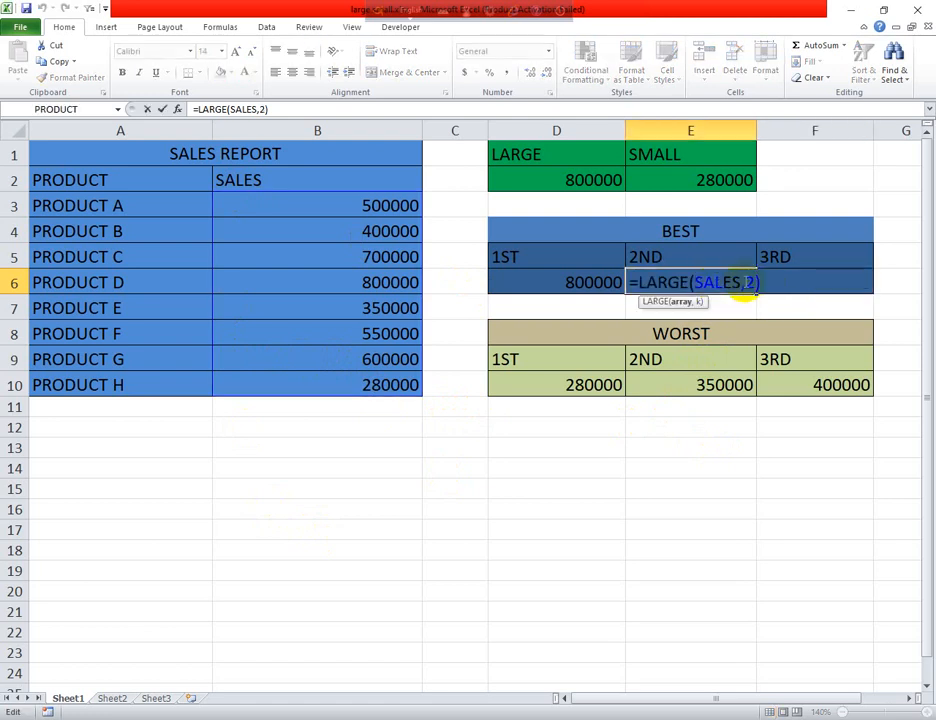
left_click(751, 283)
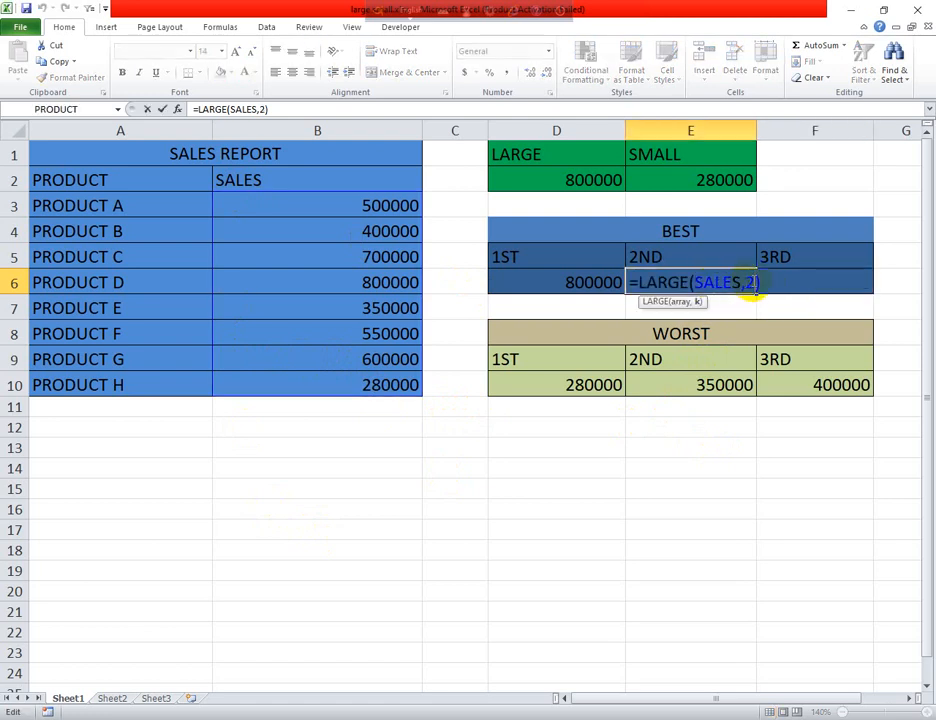
left_click(595, 282)
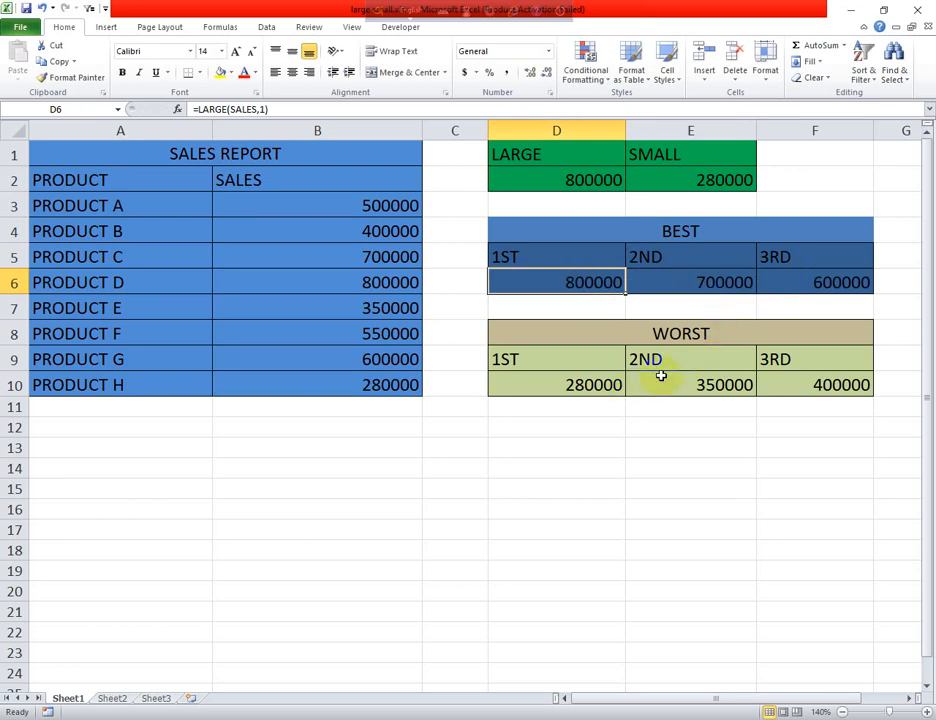
Replace the WORST 1ST value in D10 with the formula =SMALL(SALES,1) over the sales figures B3:B10.
left_click(595, 385)
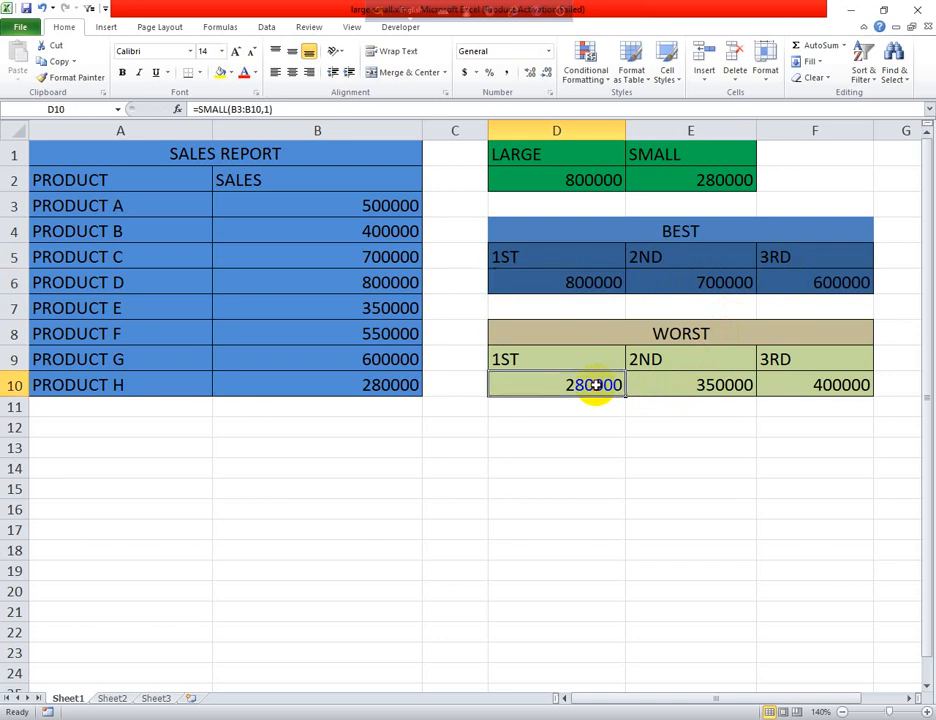
key("Delete")
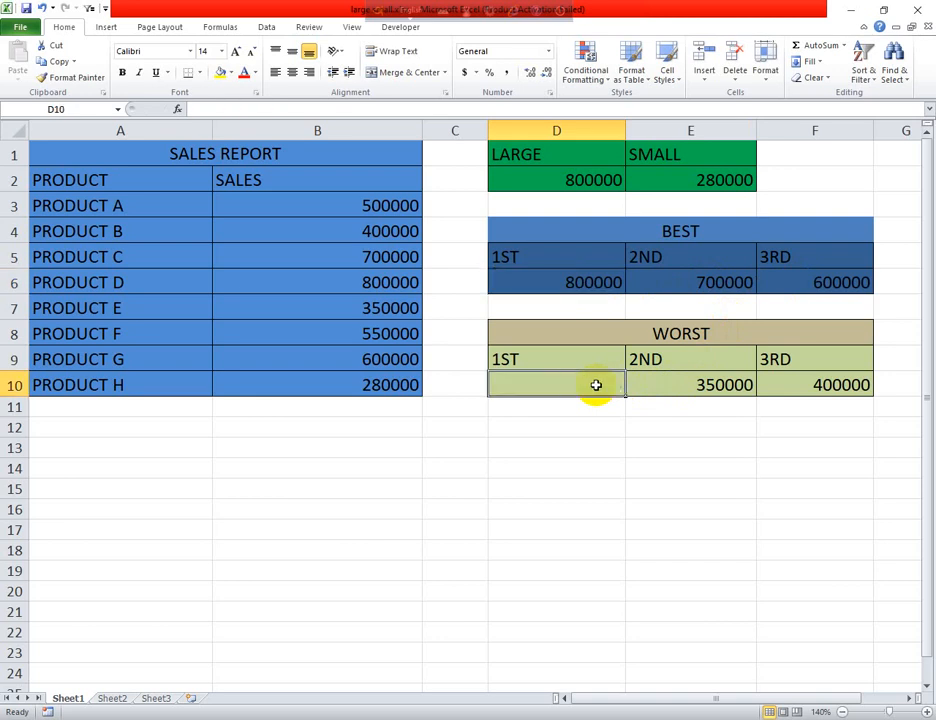
type("=")
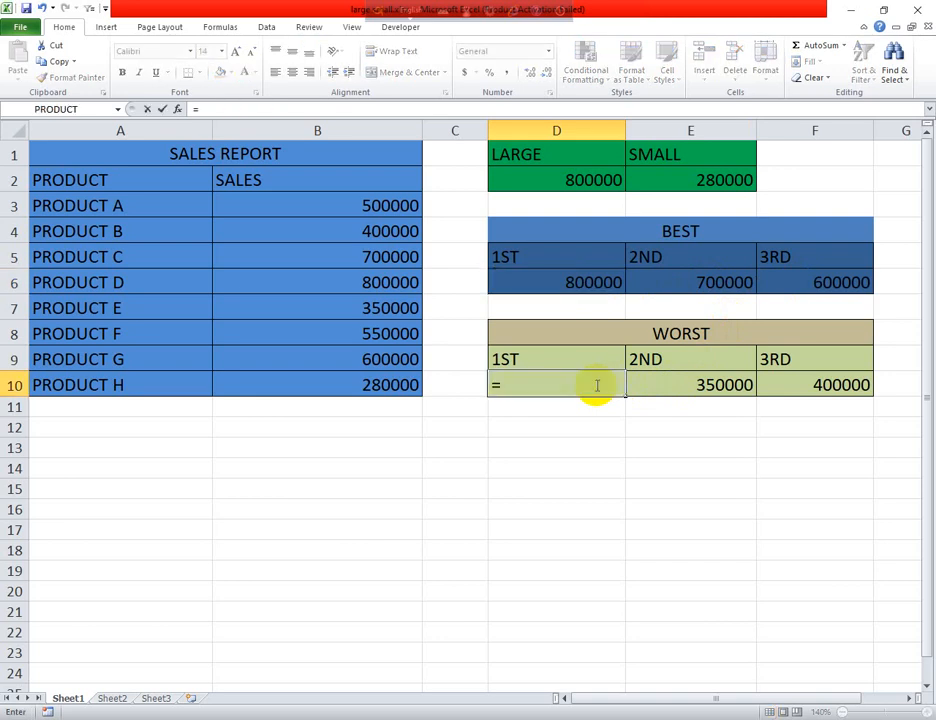
type("SM")
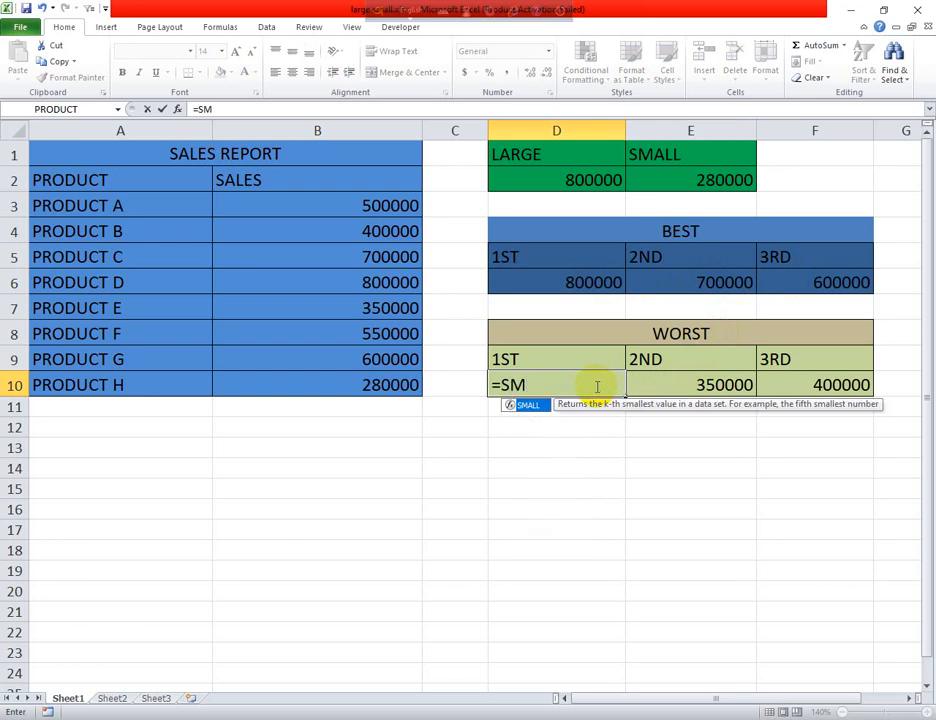
double_click(540, 406)
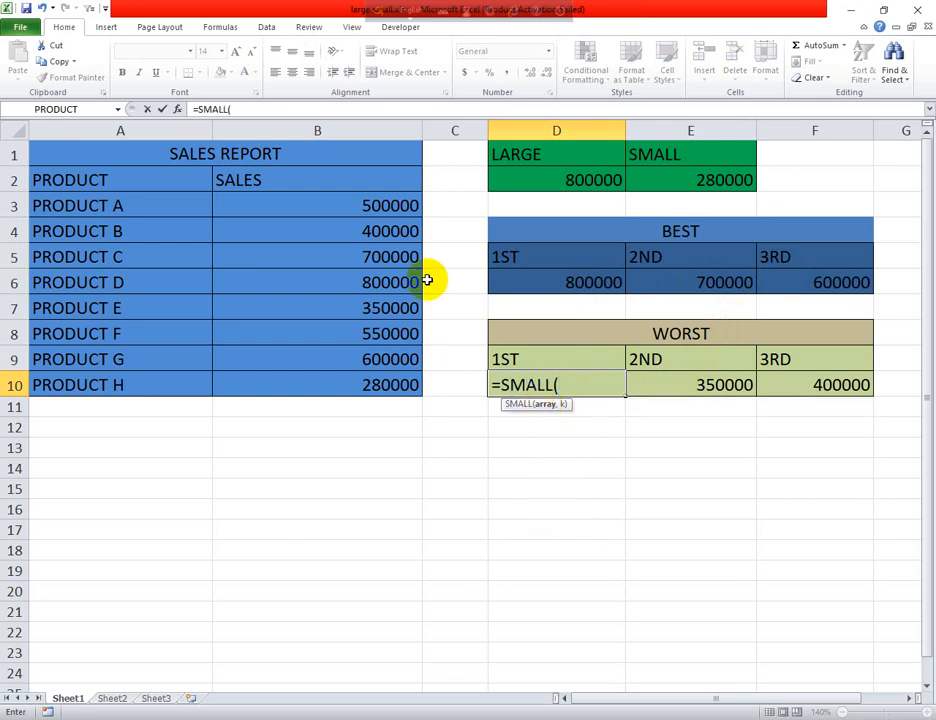
left_click_drag(332, 203, 363, 374)
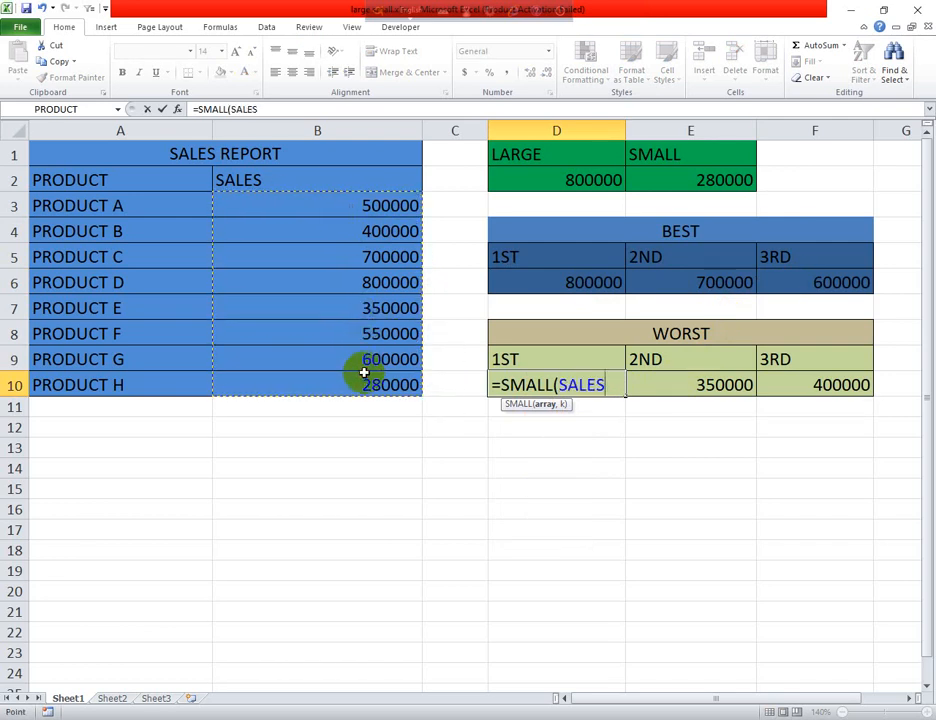
type(",")
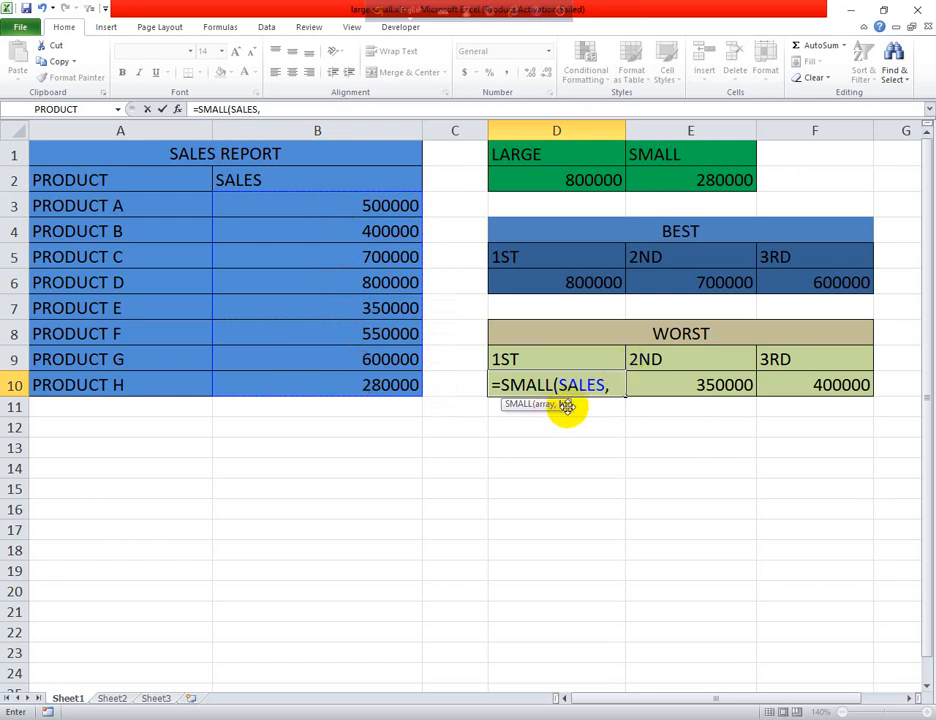
type("1")
key("Return")
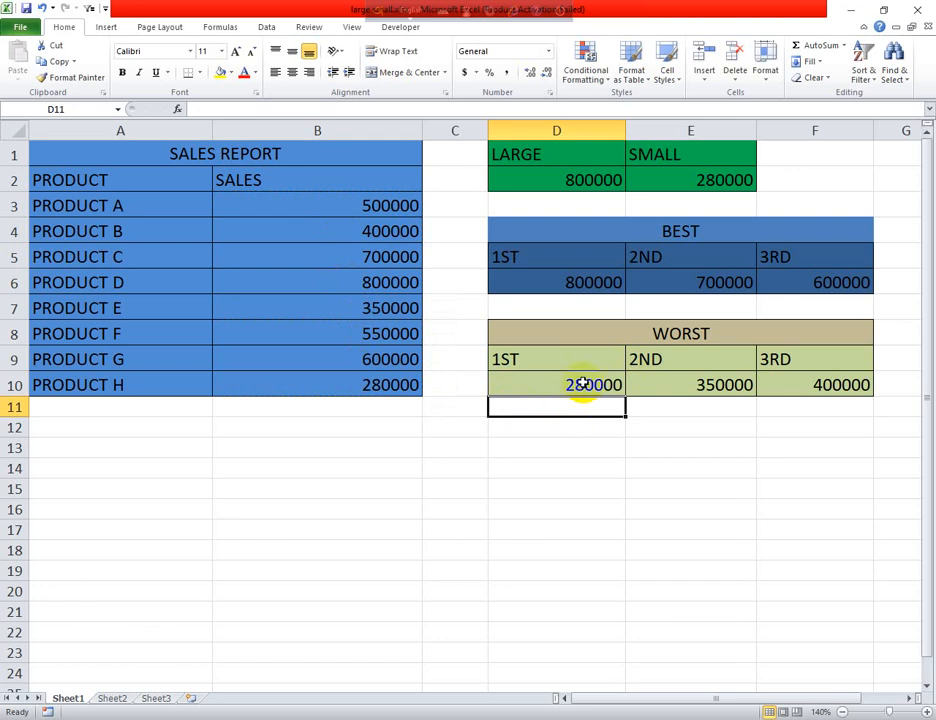
left_click(582, 384)
Re-enter the WORST 2ND value in E10 as a SMALL formula with the cell range B3:B10 and rank 2.
left_click(676, 384)
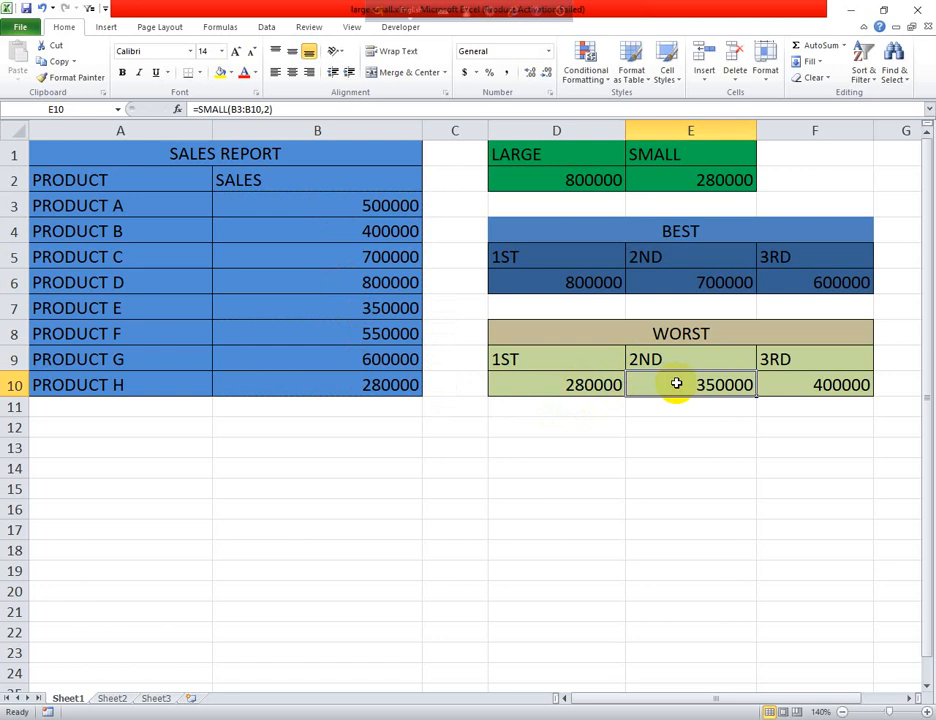
type("=")
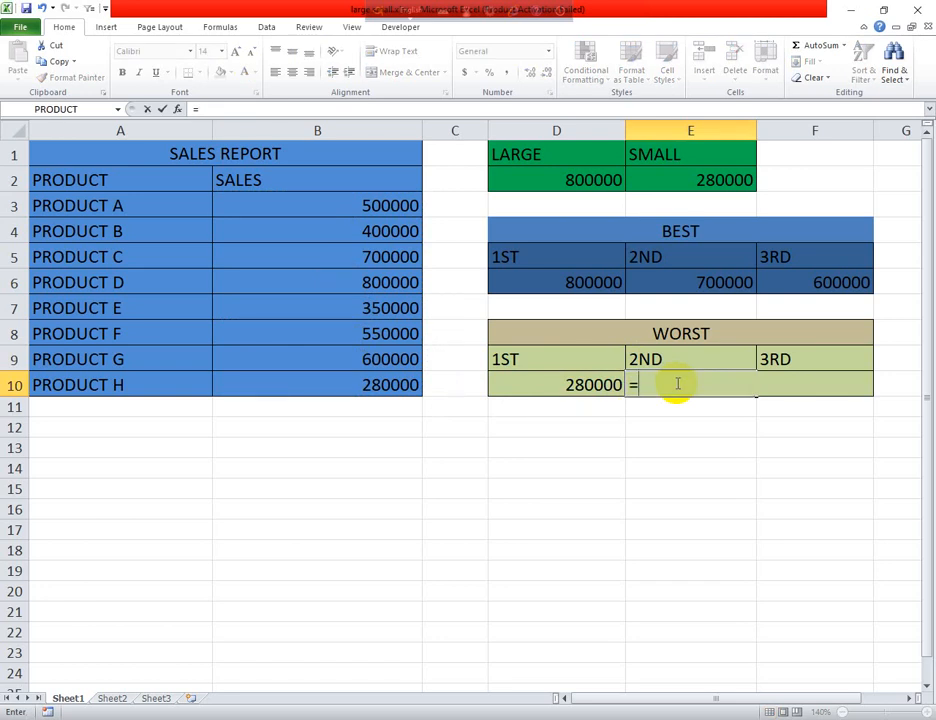
type("SM")
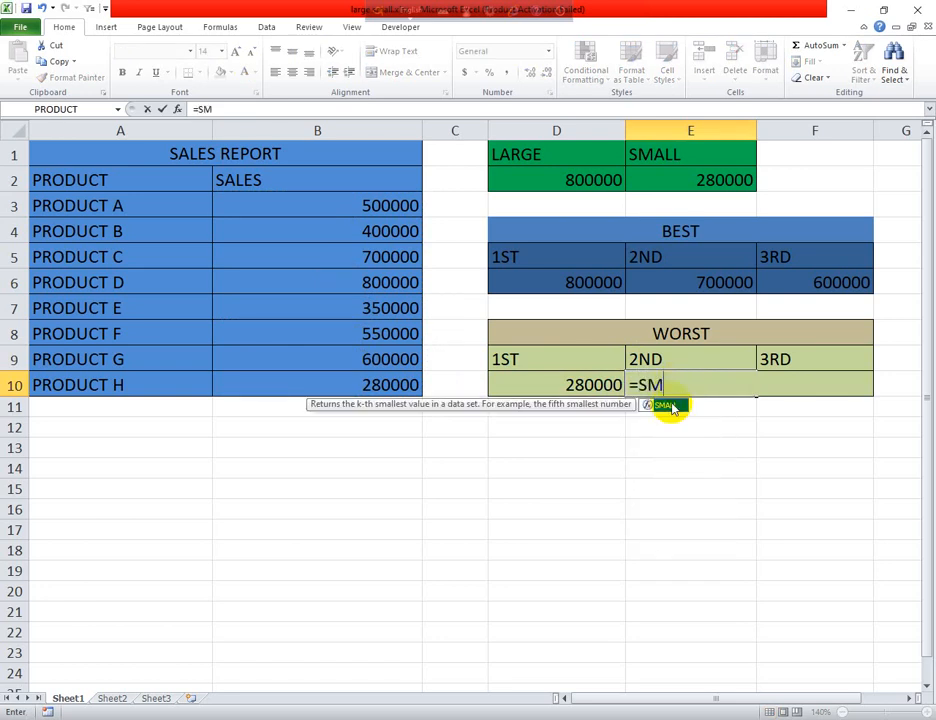
double_click(668, 405)
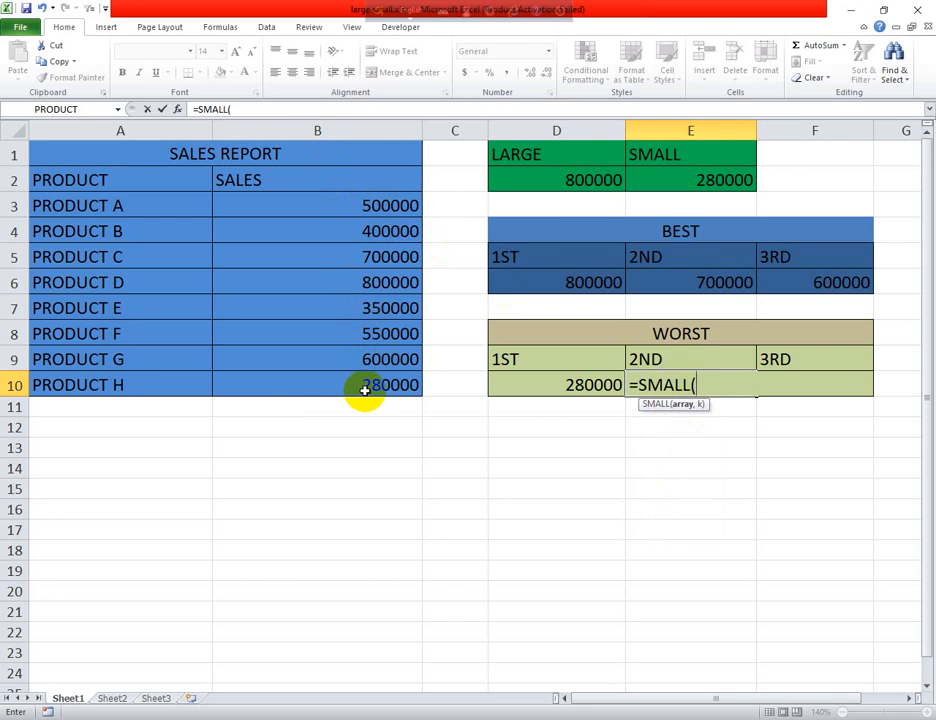
type("B3")
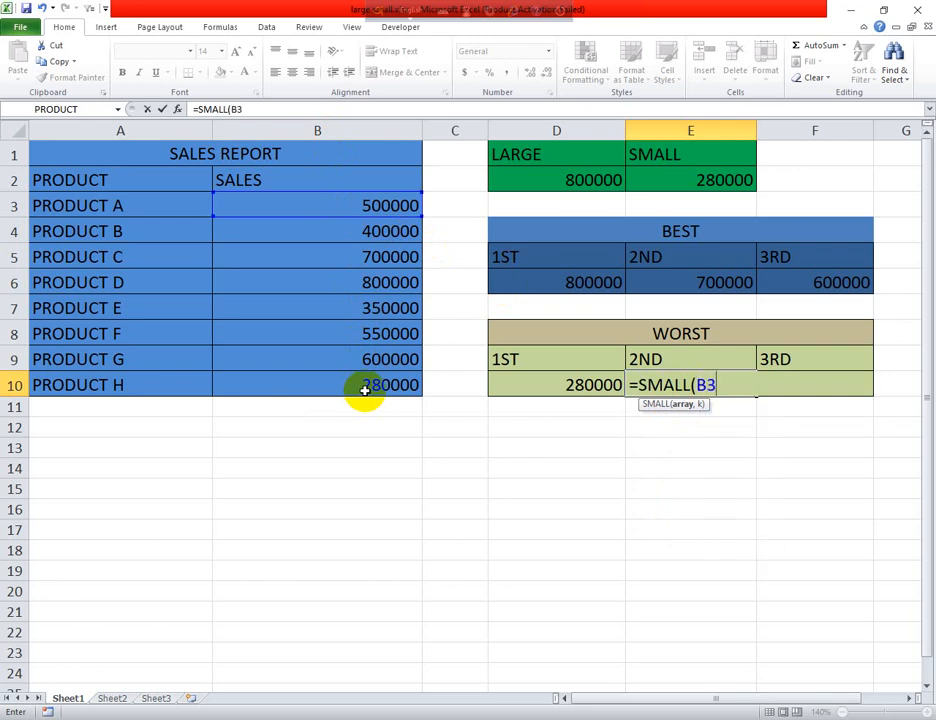
type(":B10,")
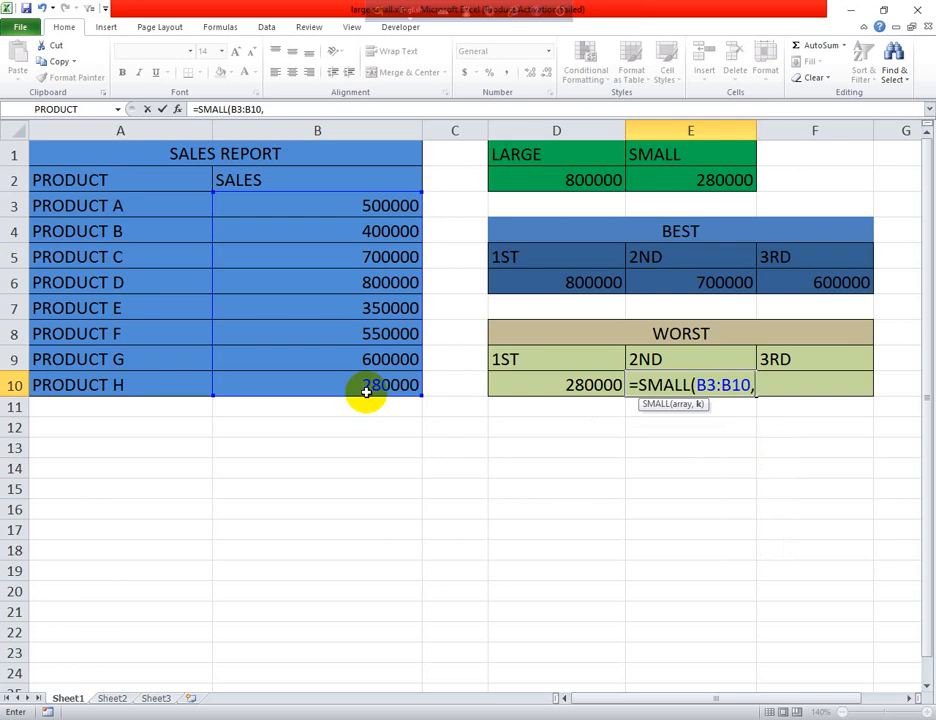
type("2")
key("Return")
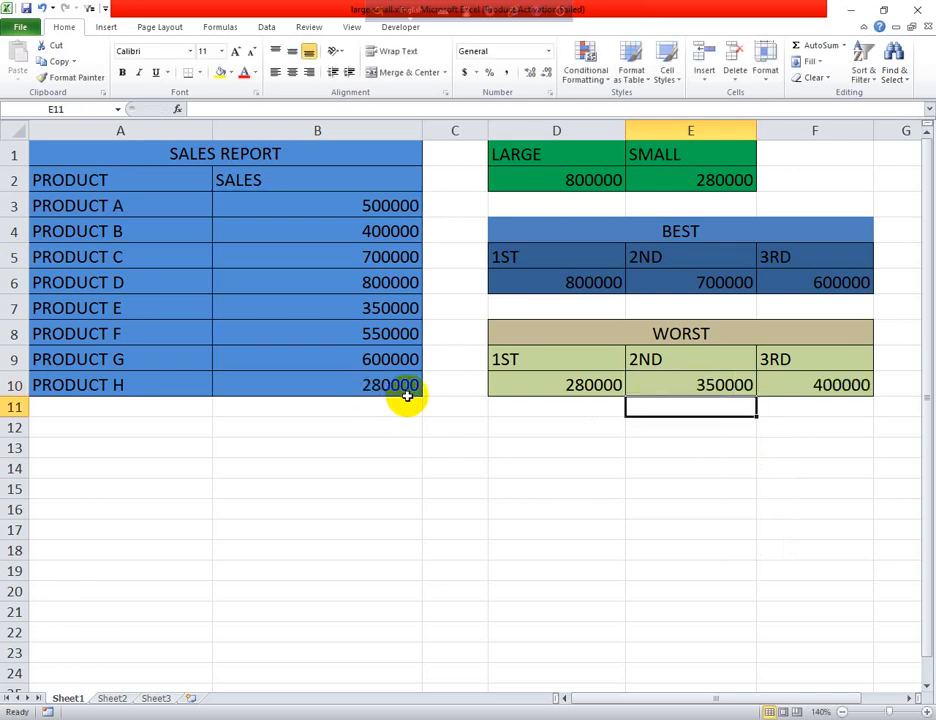
Replace the SMALL arguments in E10 with the named range SALES and rank 2, completing =SMALL(SALES,2).
left_click(652, 386)
double_click(650, 388)
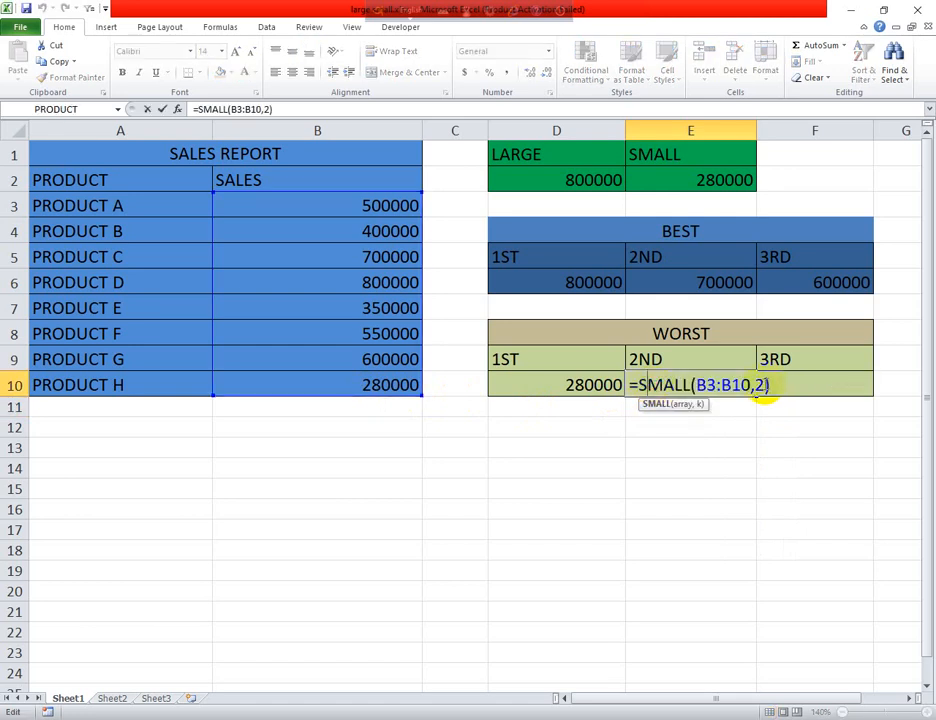
left_click_drag(762, 392, 693, 385)
key("BackSpace")
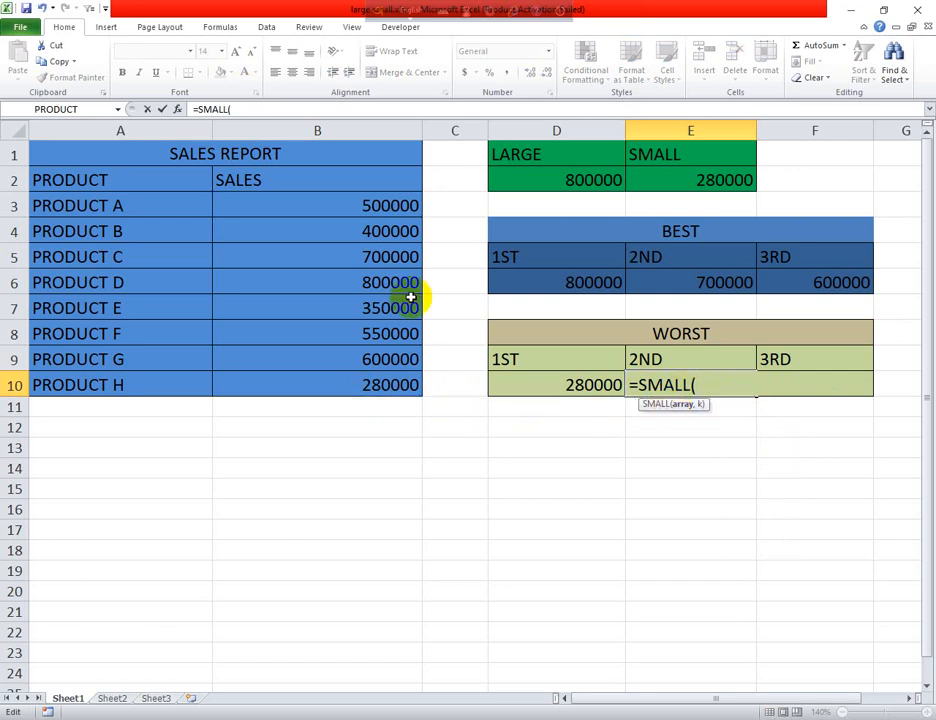
left_click_drag(318, 205, 336, 381)
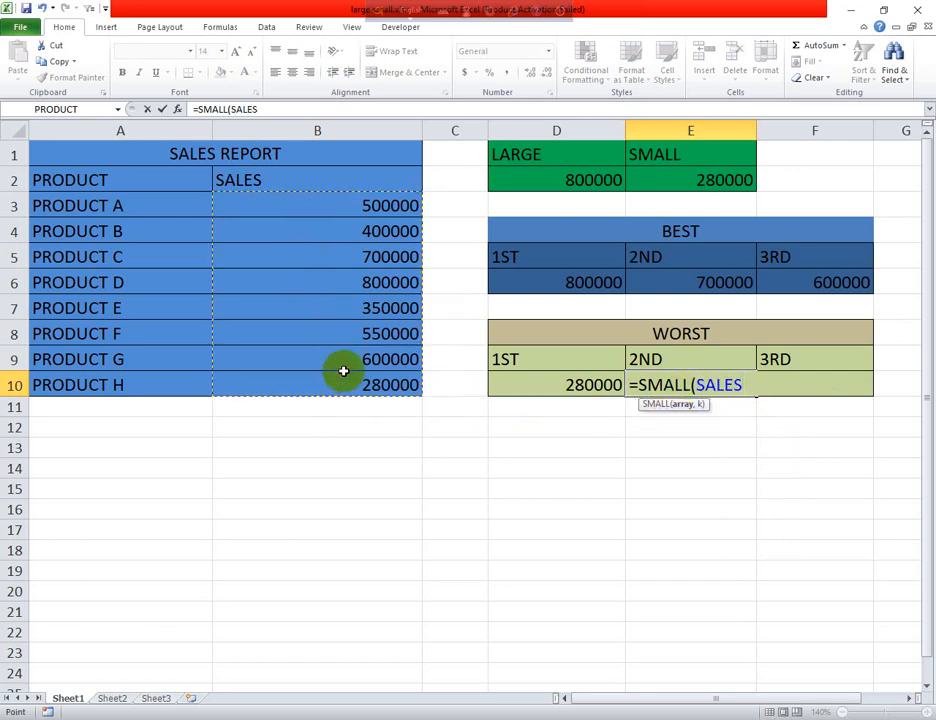
type(",")
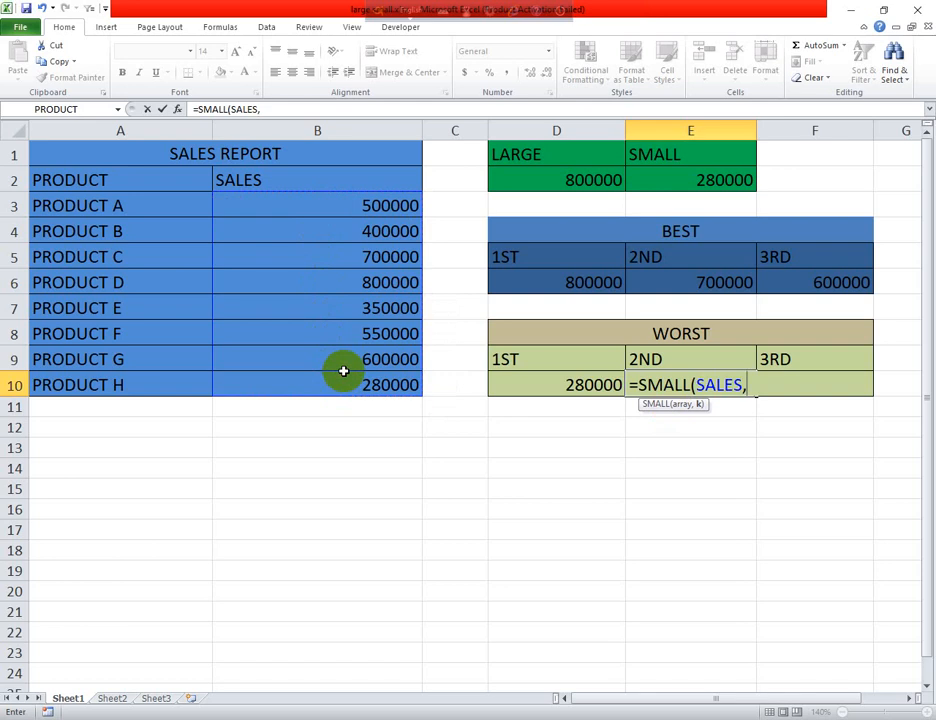
type("2")
key("Return")
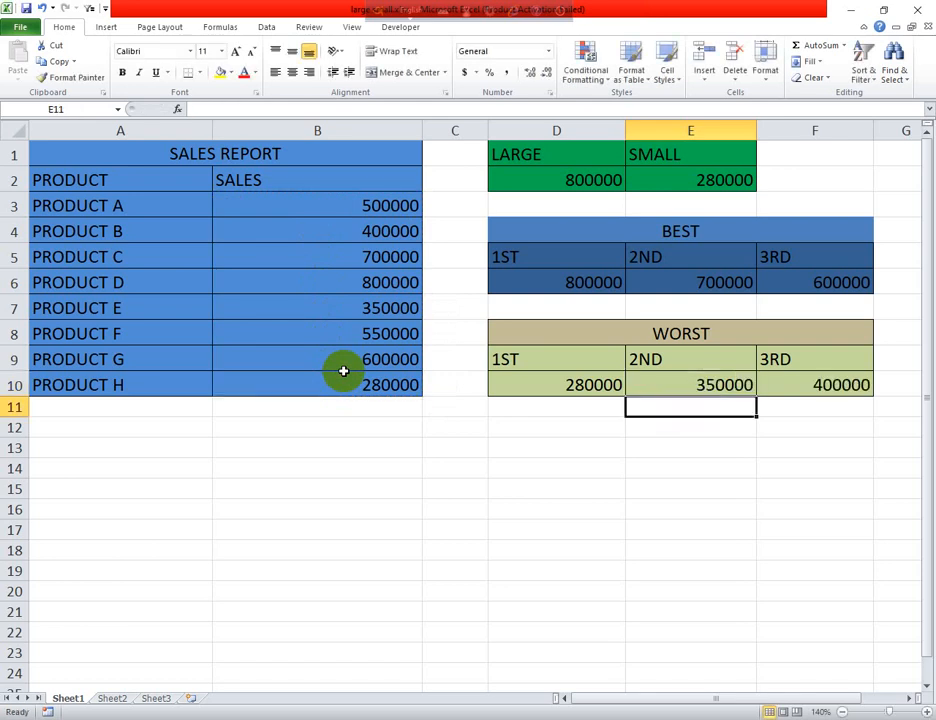
Replace the WORST 3RD value in F10 with =SMALL(SALES,3) over the sales figures B3:B10, and review the formulas in E2, D10 and E10.
left_click(818, 385)
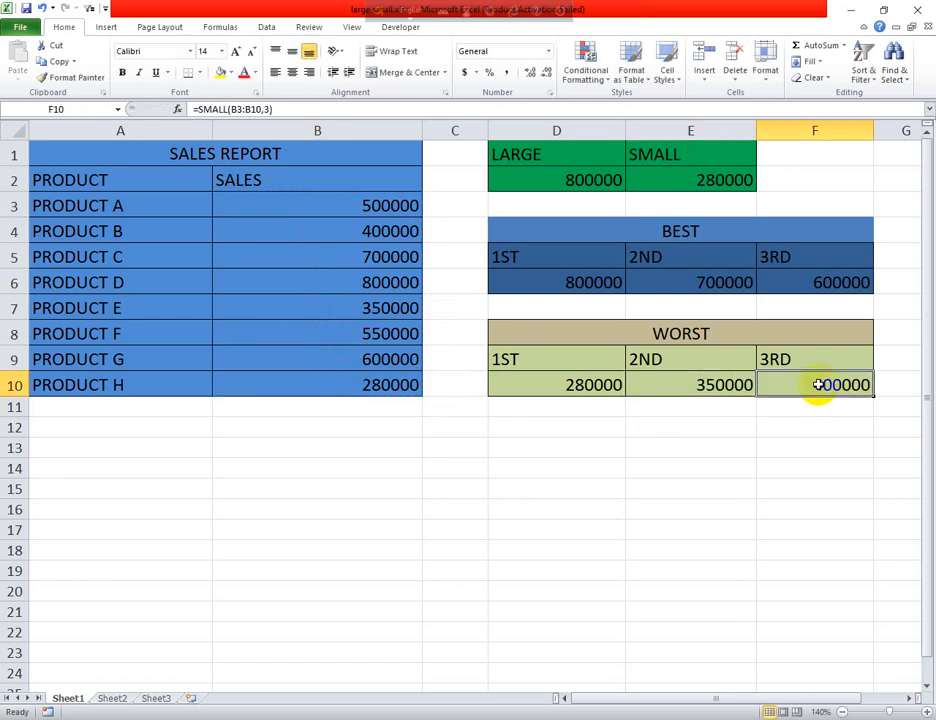
type("=")
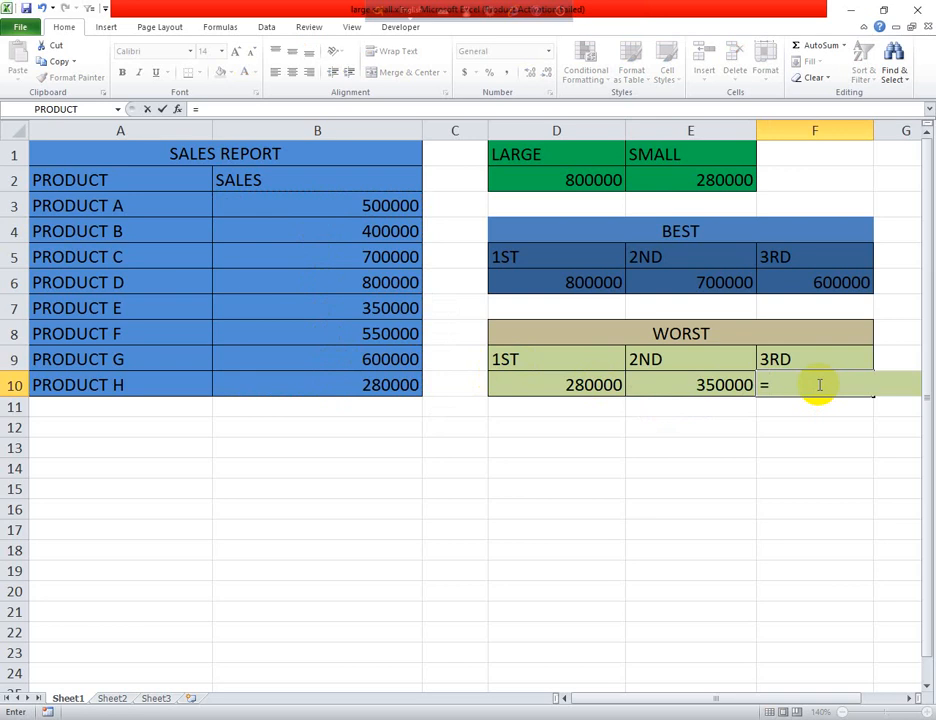
type("SM")
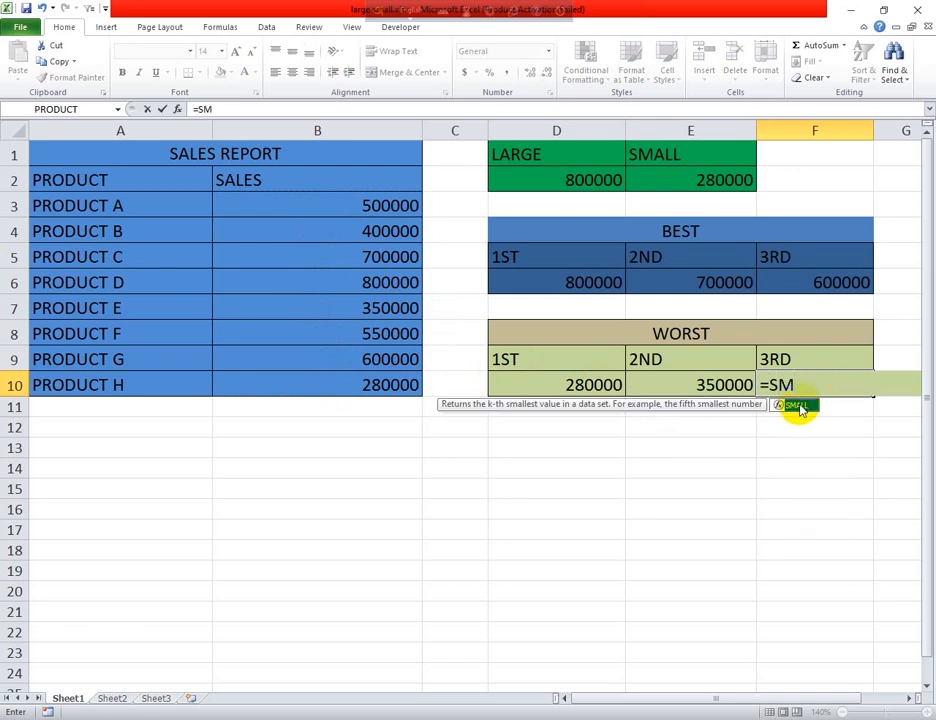
double_click(800, 406)
left_click_drag(400, 205, 376, 384)
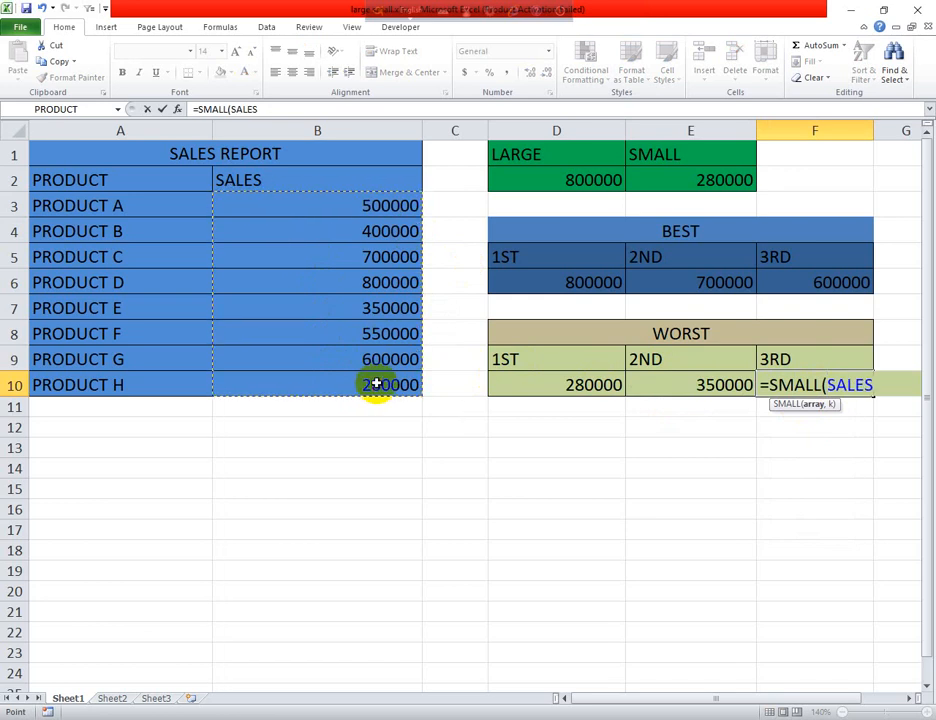
type(",")
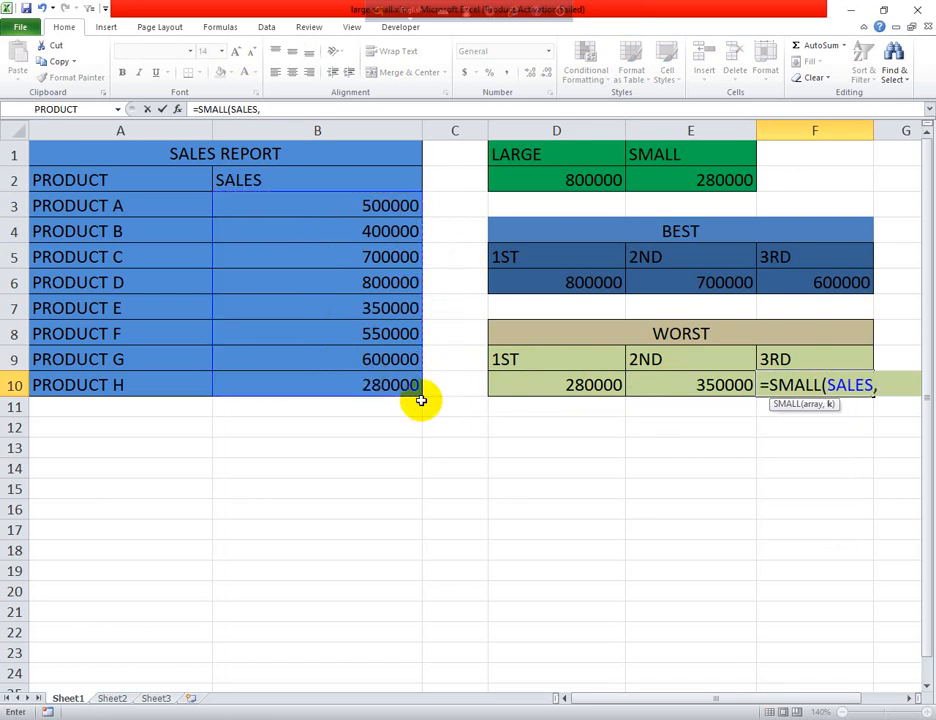
type("3")
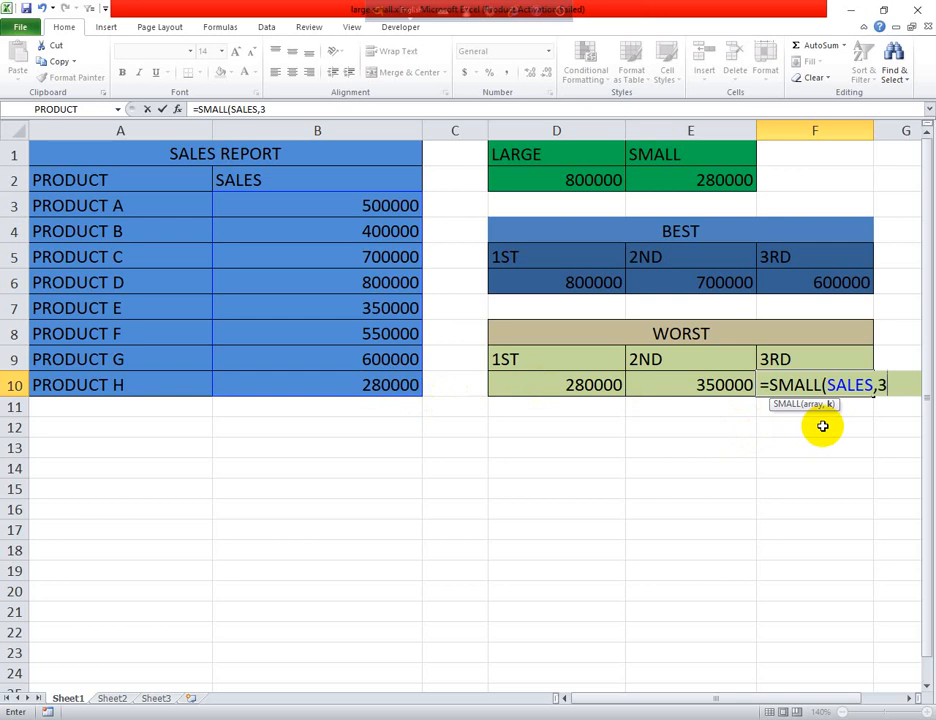
key("Return")
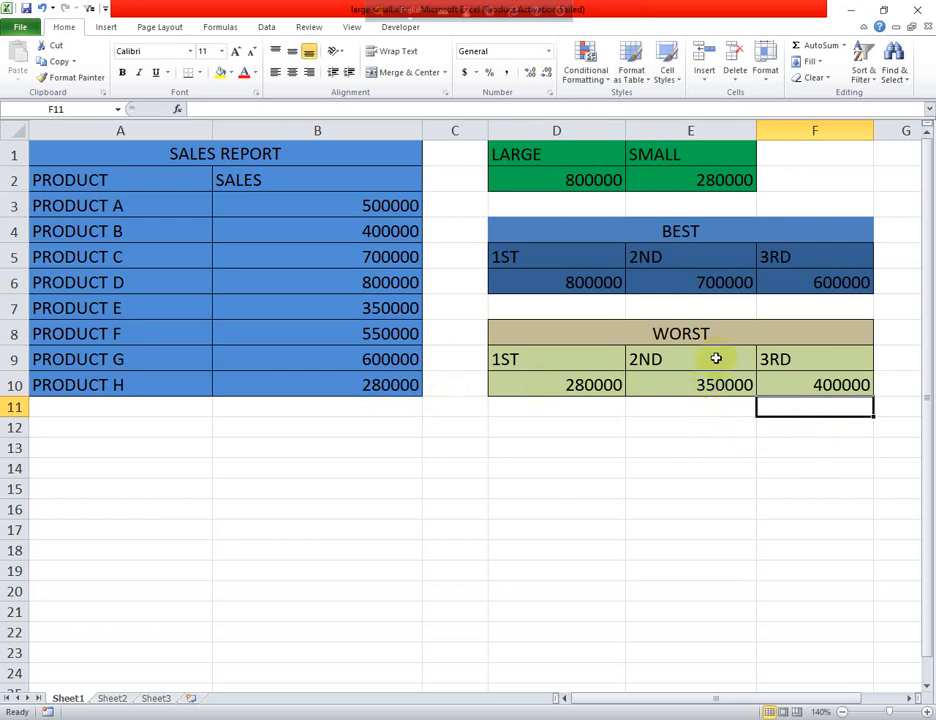
left_click(713, 185)
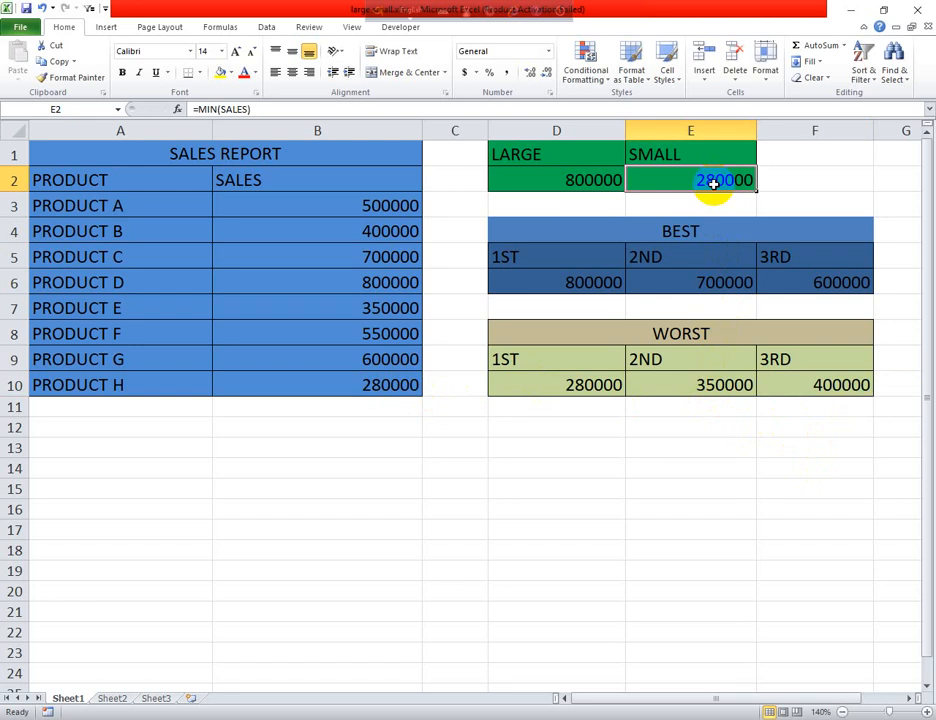
left_click(574, 390)
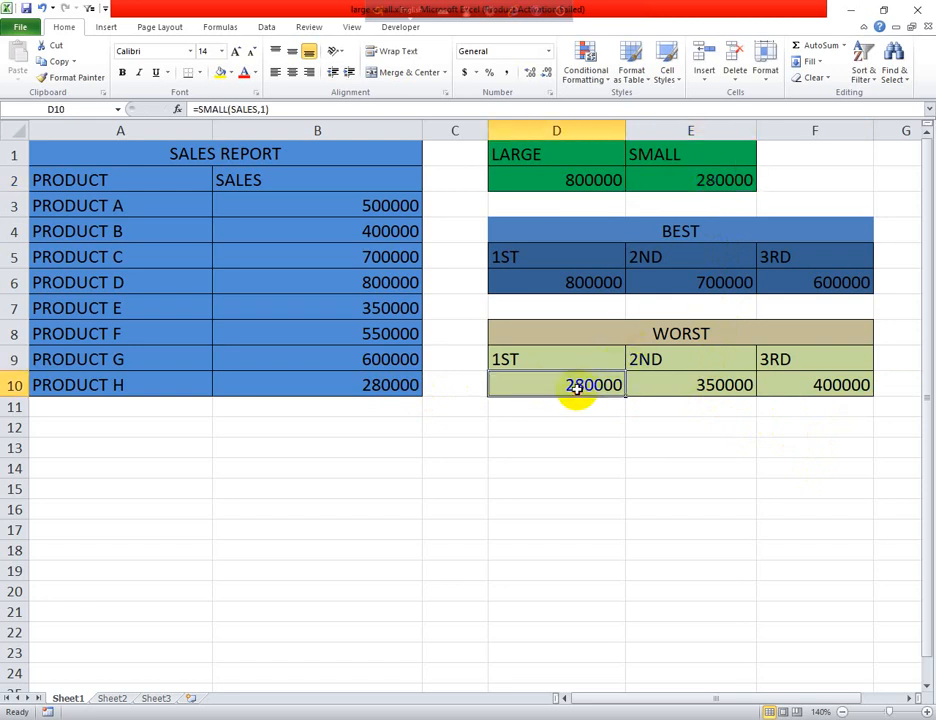
left_click(678, 387)
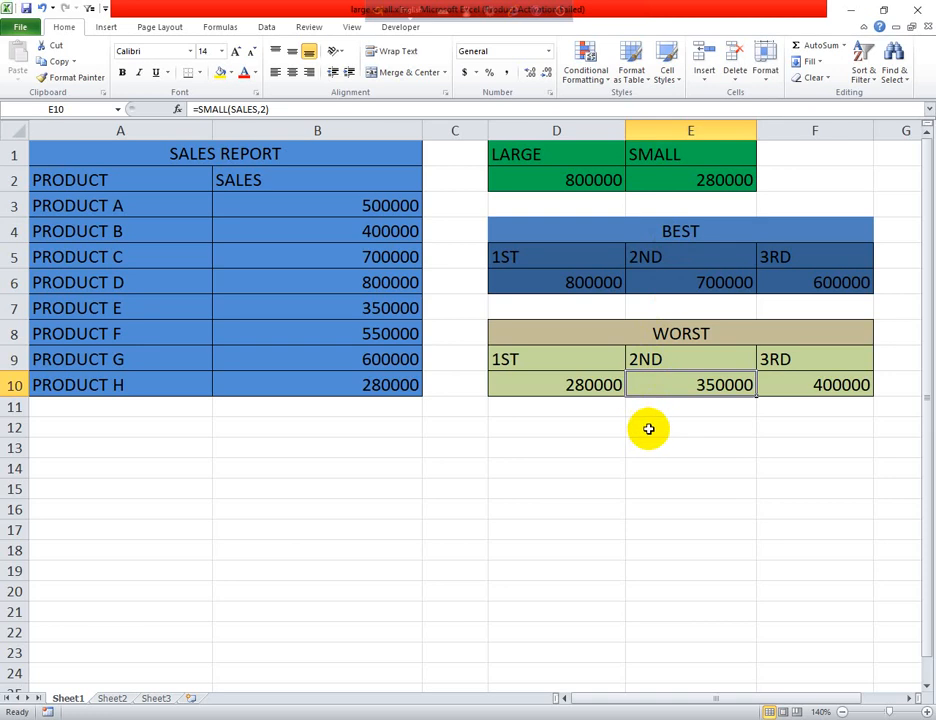
left_click(601, 434)
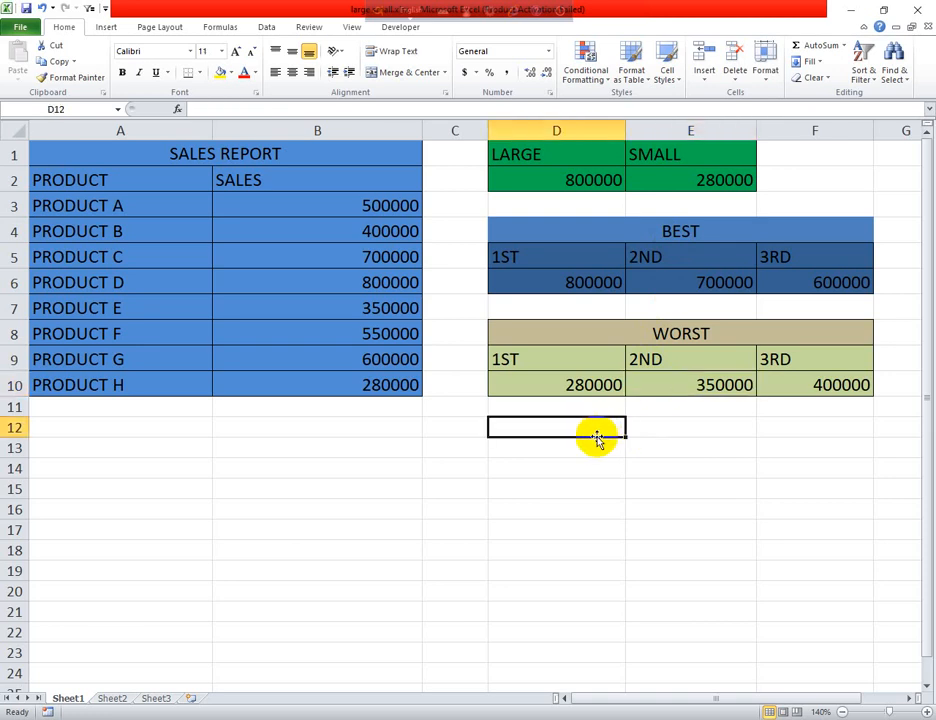